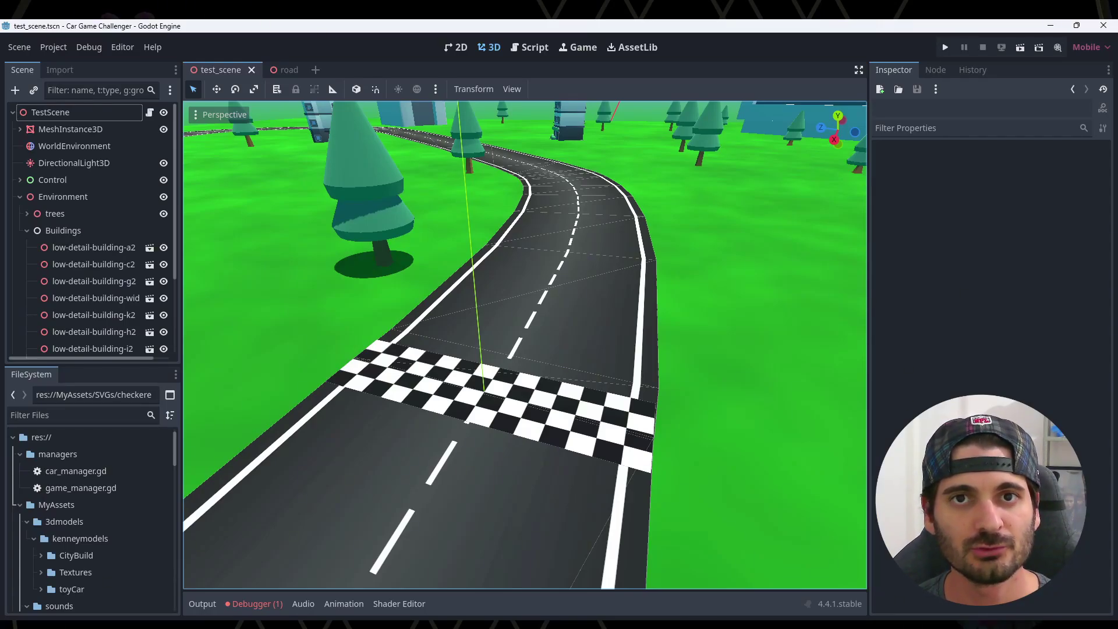
Orbit and zoom the test scene view to inspect the checkered finish line along the road
{"action": "scroll", "coordinate": [577, 491], "scroll_direction": "up", "scroll_amount": 3}
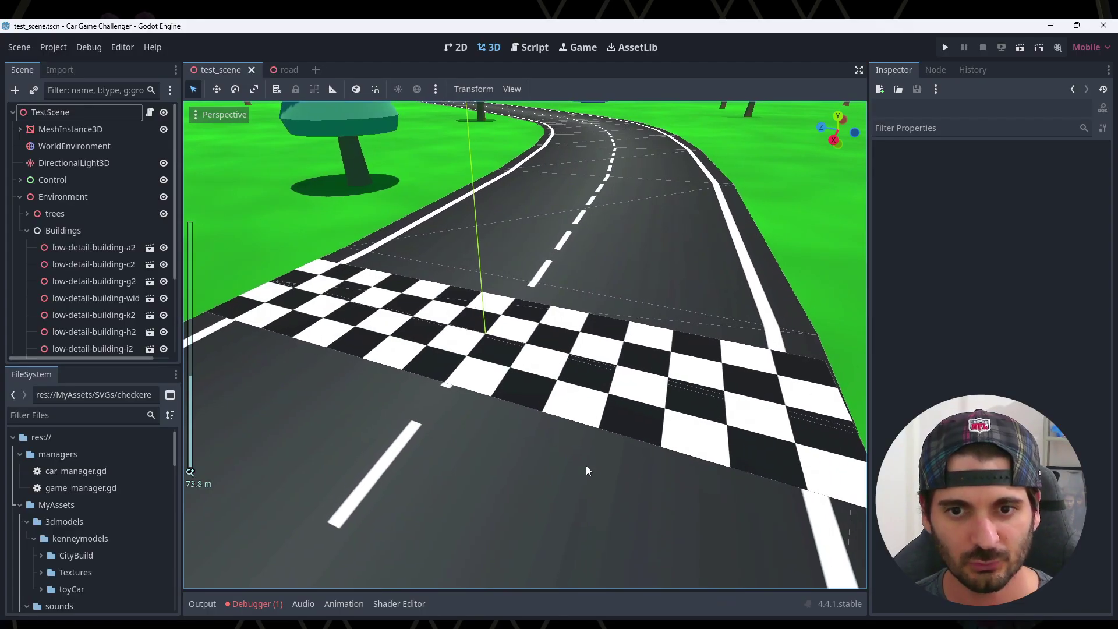
{"action": "scroll", "coordinate": [576, 414], "scroll_direction": "down", "scroll_amount": 2}
{"action": "scroll", "coordinate": [565, 405], "scroll_direction": "down", "scroll_amount": 1}
{"action": "scroll", "coordinate": [568, 404], "scroll_direction": "down", "scroll_amount": 1}
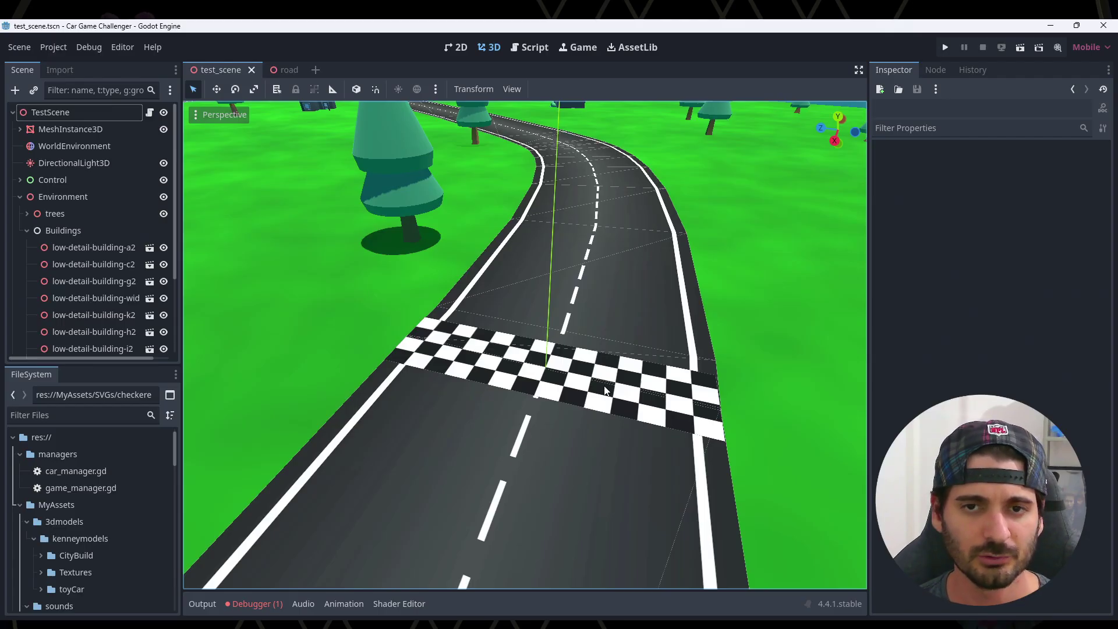
{"action": "middle_click_drag", "start_coordinate": [616, 401], "coordinate": [604, 396]}
{"action": "scroll", "coordinate": [603, 396], "scroll_direction": "up", "scroll_amount": 3}
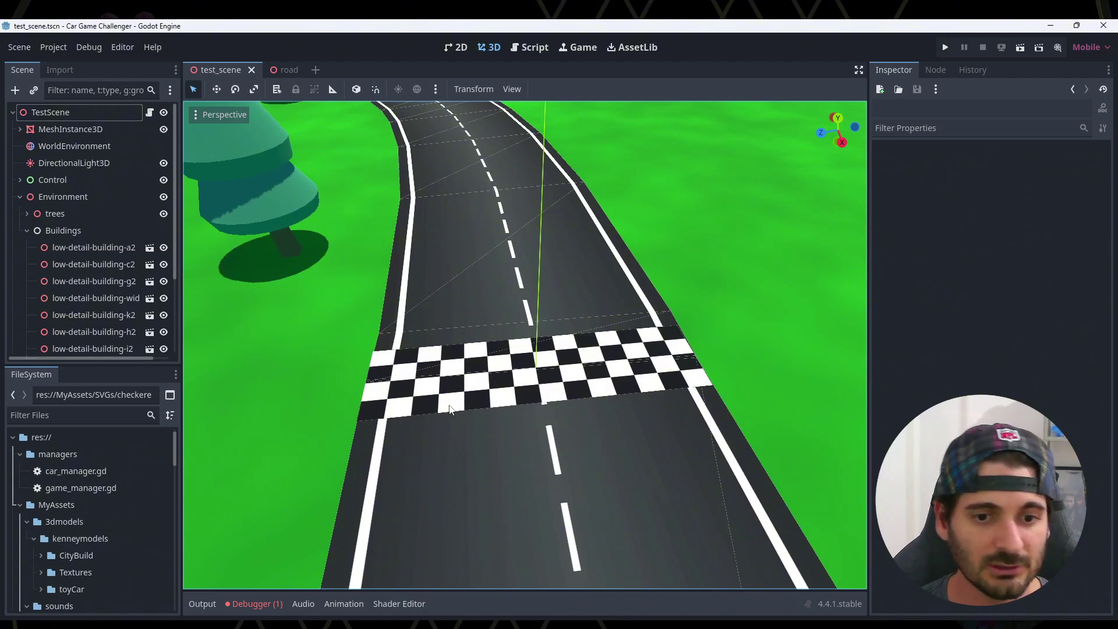
Switch to the road scene, frame the existing checkered plane and hide it
{"action": "left_click", "coordinate": [290, 71]}
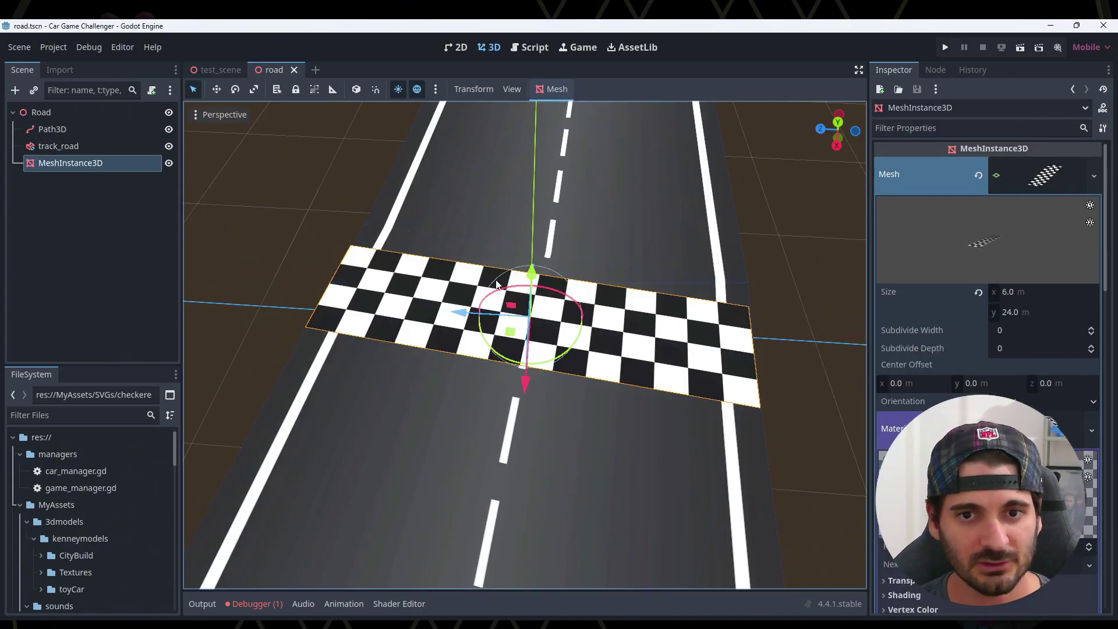
{"action": "scroll", "coordinate": [527, 278], "scroll_direction": "down", "scroll_amount": 3}
{"action": "key", "text": "f"}
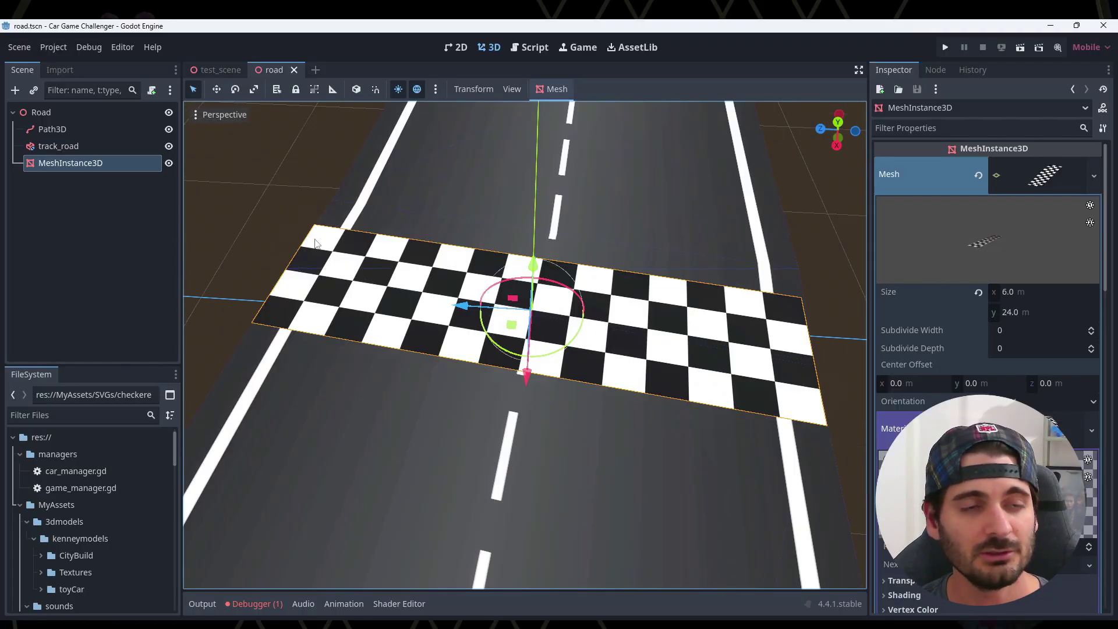
{"action": "left_click", "coordinate": [169, 163]}
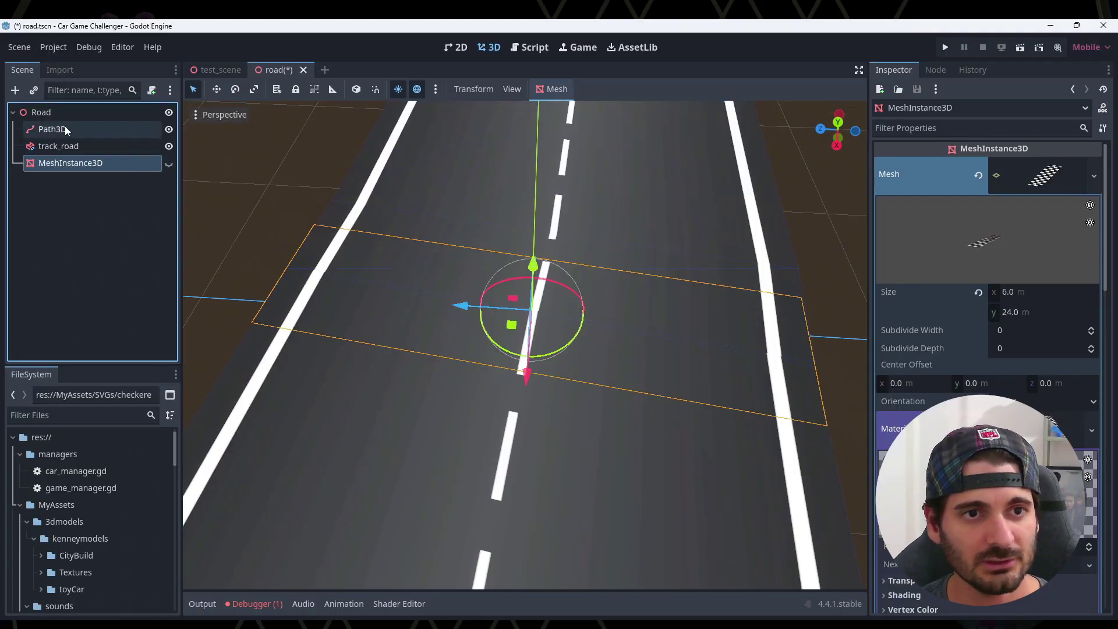
Add a MeshInstance3D child node under Road, found by searching 'MESH'
{"action": "left_click", "coordinate": [51, 117]}
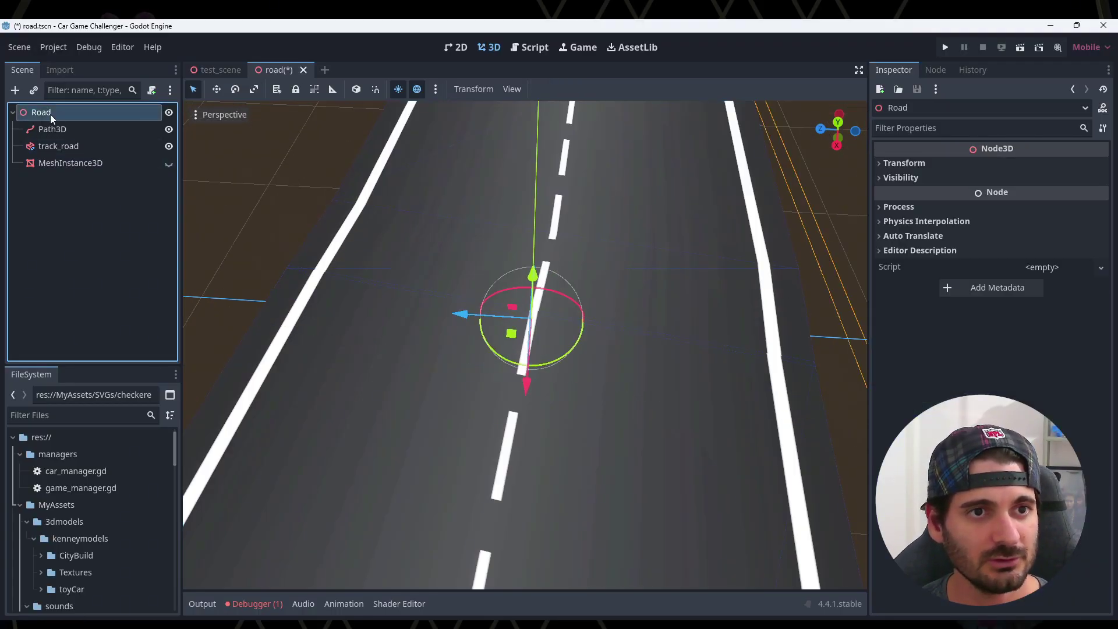
{"action": "left_click", "coordinate": [15, 90]}
{"action": "type", "text": "MESH"}
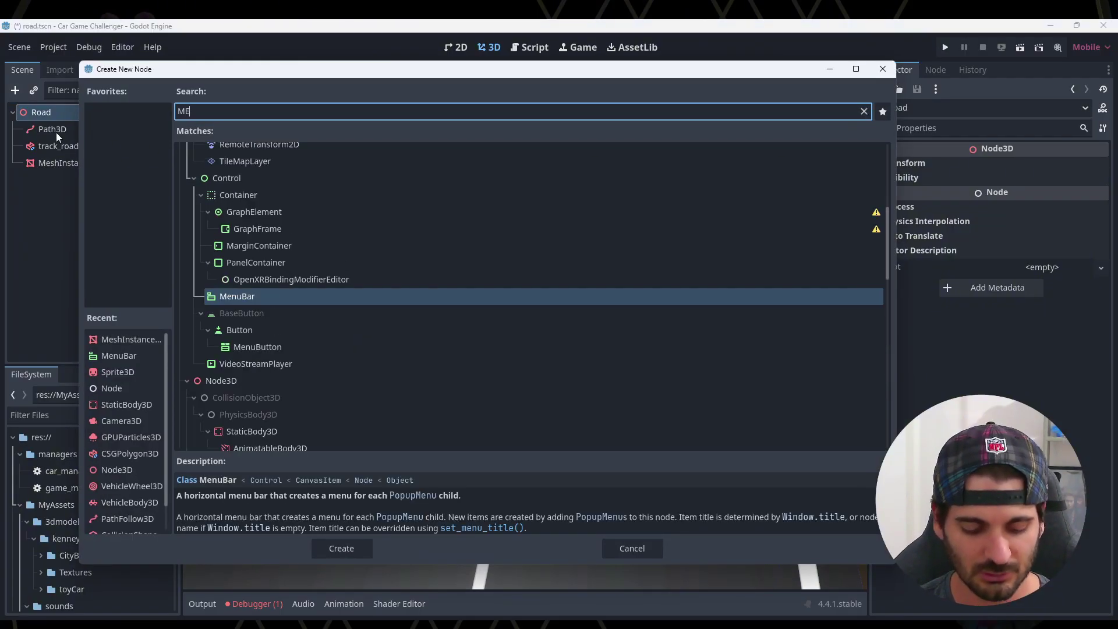
{"action": "double_click", "coordinate": [314, 269]}
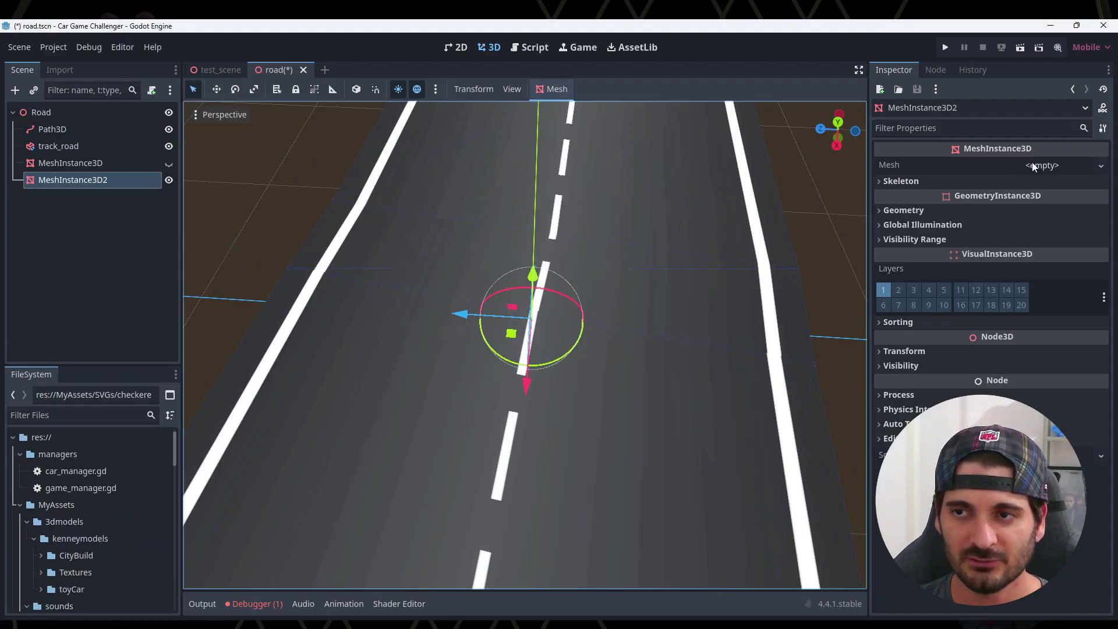
{"action": "left_click", "coordinate": [1034, 166]}
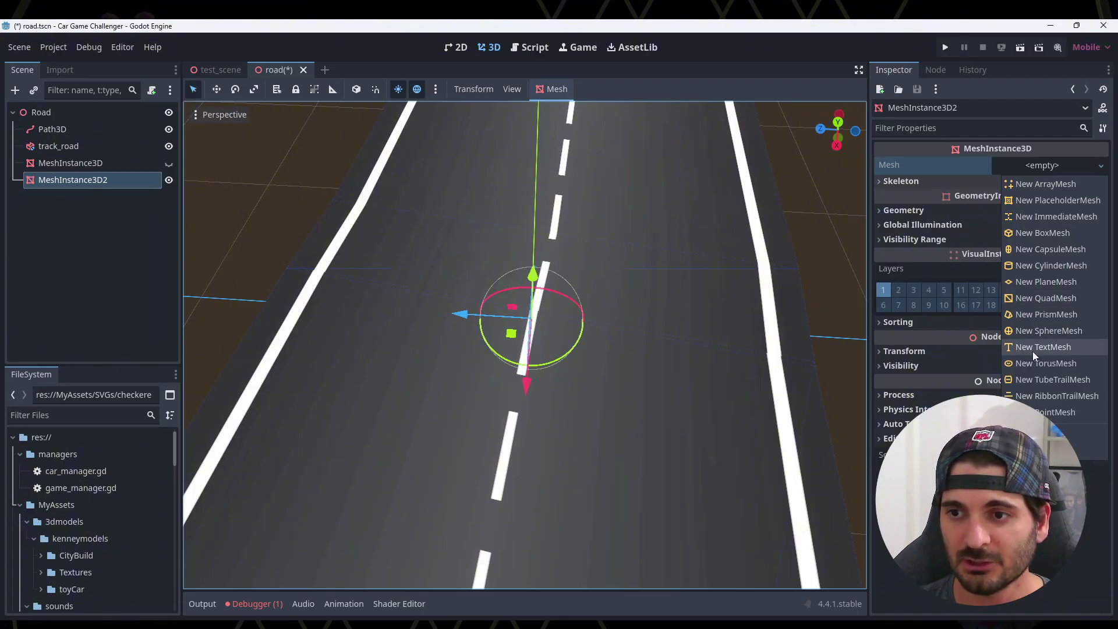
Give the new node a PlaneMesh, raise it slightly above the road, and expand its settings
{"action": "left_click", "coordinate": [1046, 283]}
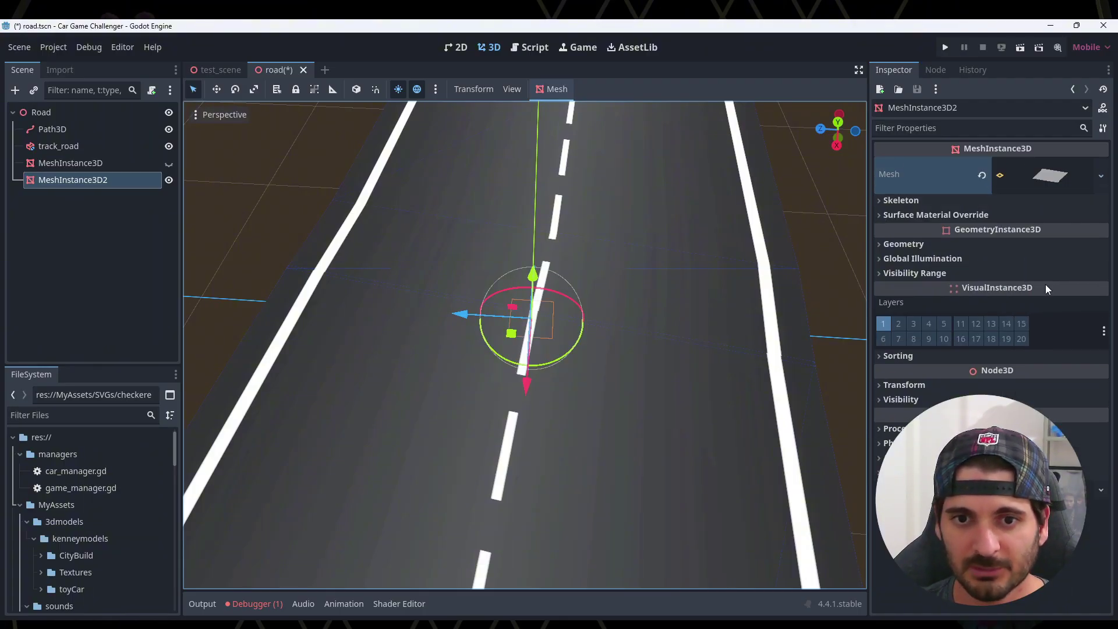
{"action": "left_click_drag", "start_coordinate": [533, 276], "coordinate": [534, 263]}
{"action": "scroll", "coordinate": [626, 317], "scroll_direction": "up", "scroll_amount": 3}
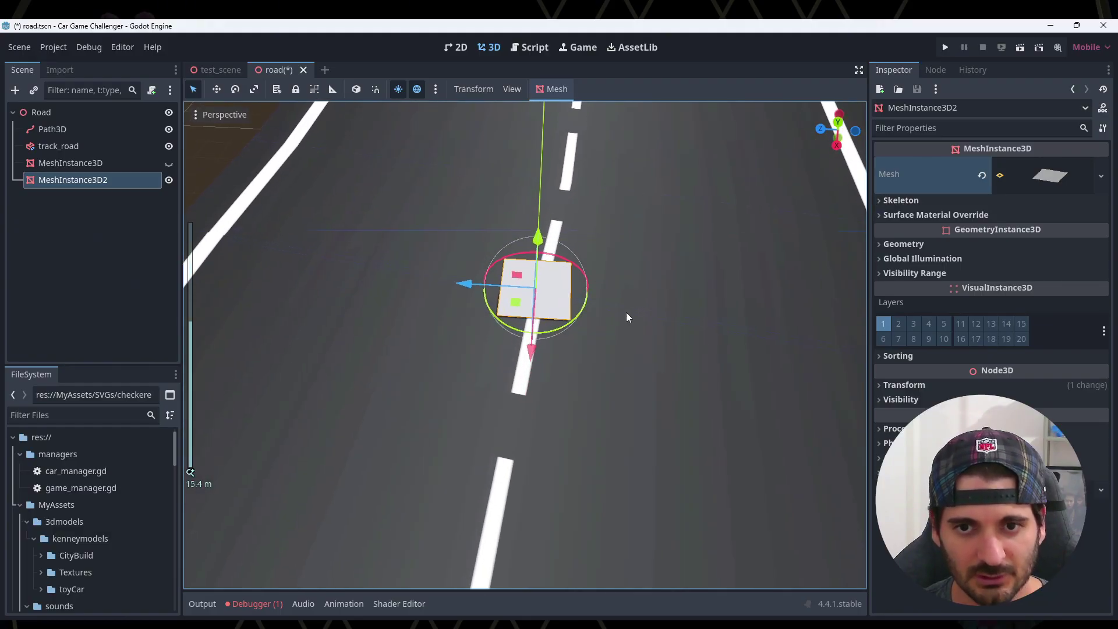
{"action": "left_click", "coordinate": [1051, 180]}
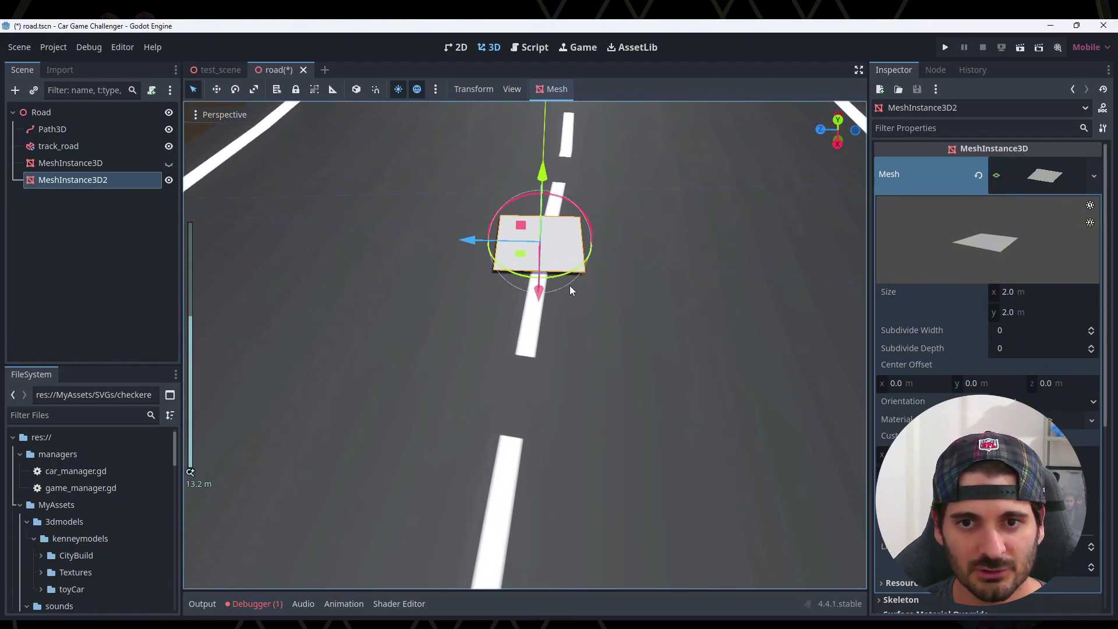
Orbit around the road to check the 2 m square plane's placement, reselecting it along the way
{"action": "scroll", "coordinate": [610, 260], "scroll_direction": "up", "scroll_amount": 5}
{"action": "scroll", "coordinate": [605, 267], "scroll_direction": "down", "scroll_amount": 3}
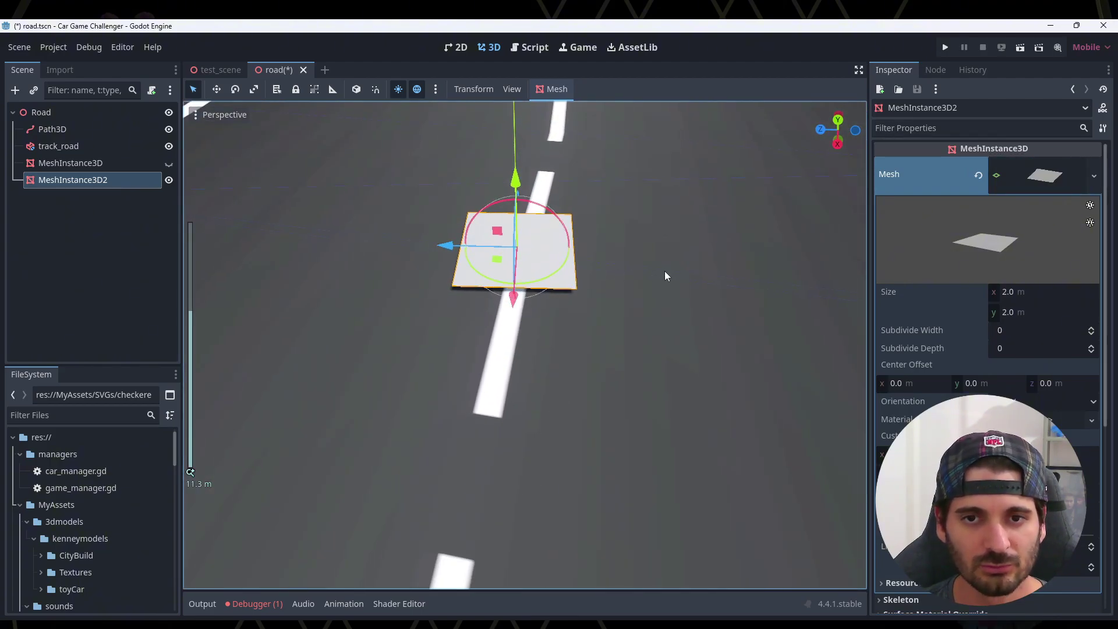
{"action": "middle_click_drag", "start_coordinate": [666, 267], "coordinate": [639, 292]}
{"action": "left_click", "coordinate": [640, 291]}
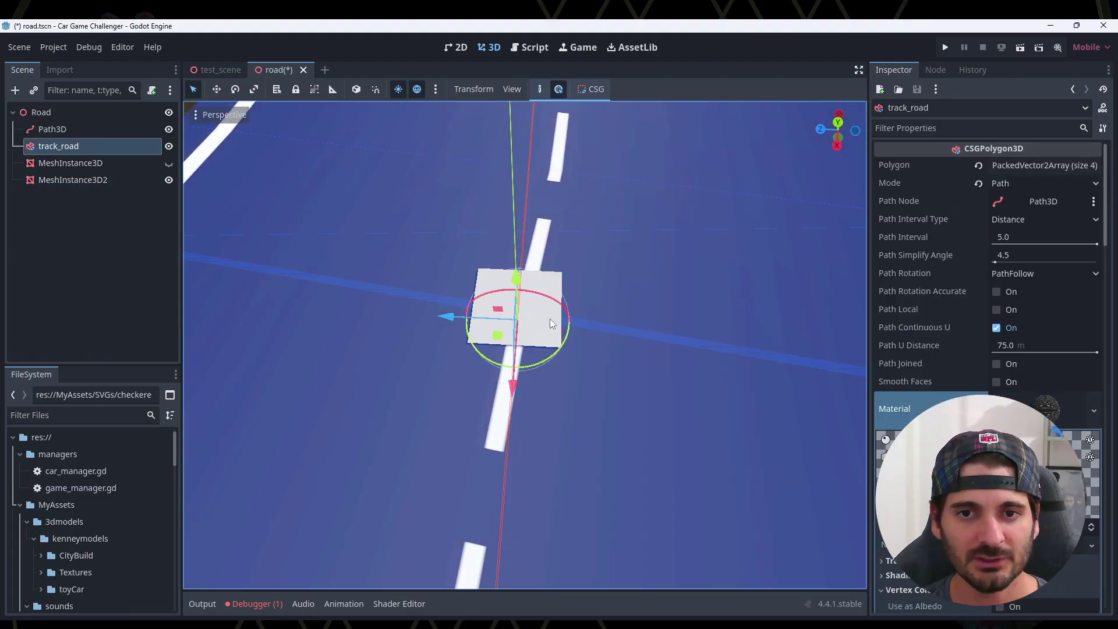
{"action": "left_click", "coordinate": [536, 317]}
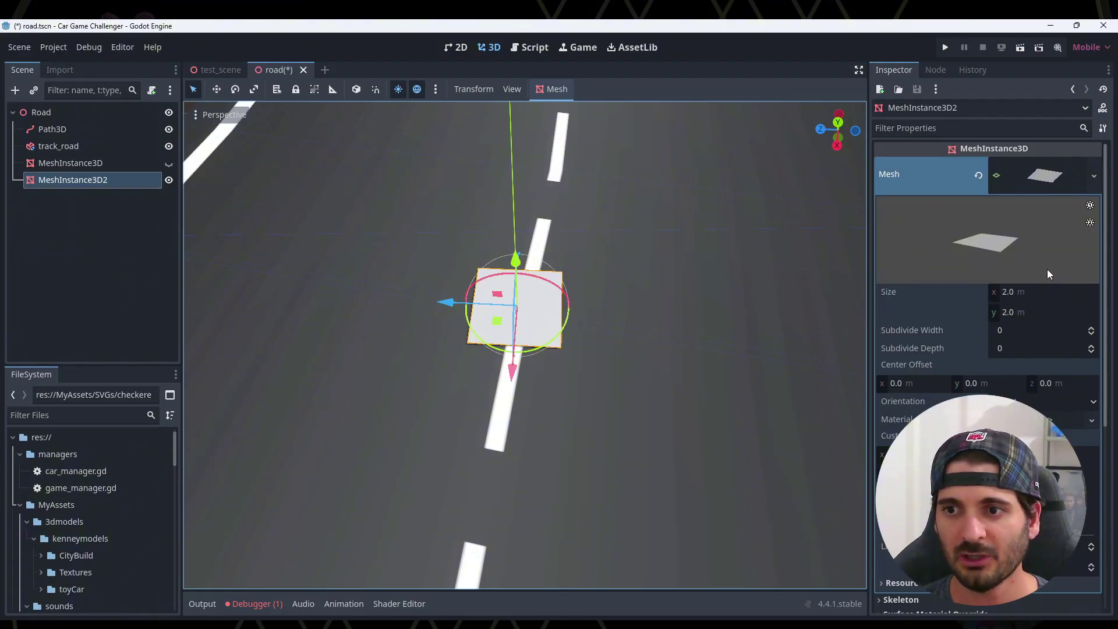
{"action": "scroll", "coordinate": [1052, 256], "scroll_direction": "down", "scroll_amount": 2}
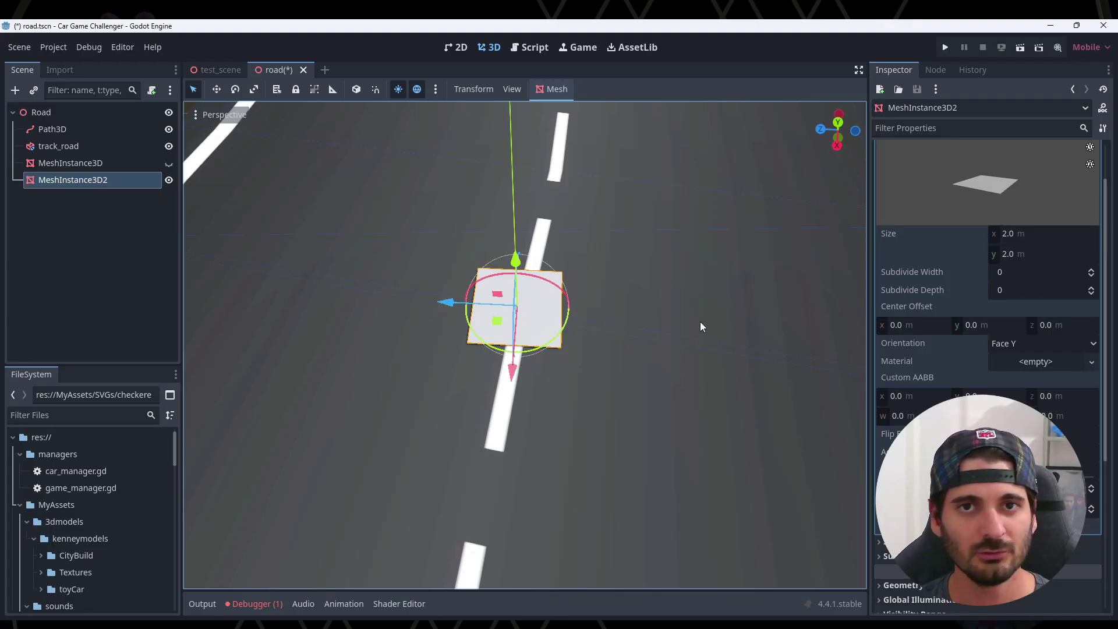
{"action": "scroll", "coordinate": [686, 331], "scroll_direction": "down", "scroll_amount": 4}
{"action": "scroll", "coordinate": [660, 340], "scroll_direction": "down", "scroll_amount": 3}
{"action": "scroll", "coordinate": [609, 336], "scroll_direction": "down", "scroll_amount": 2}
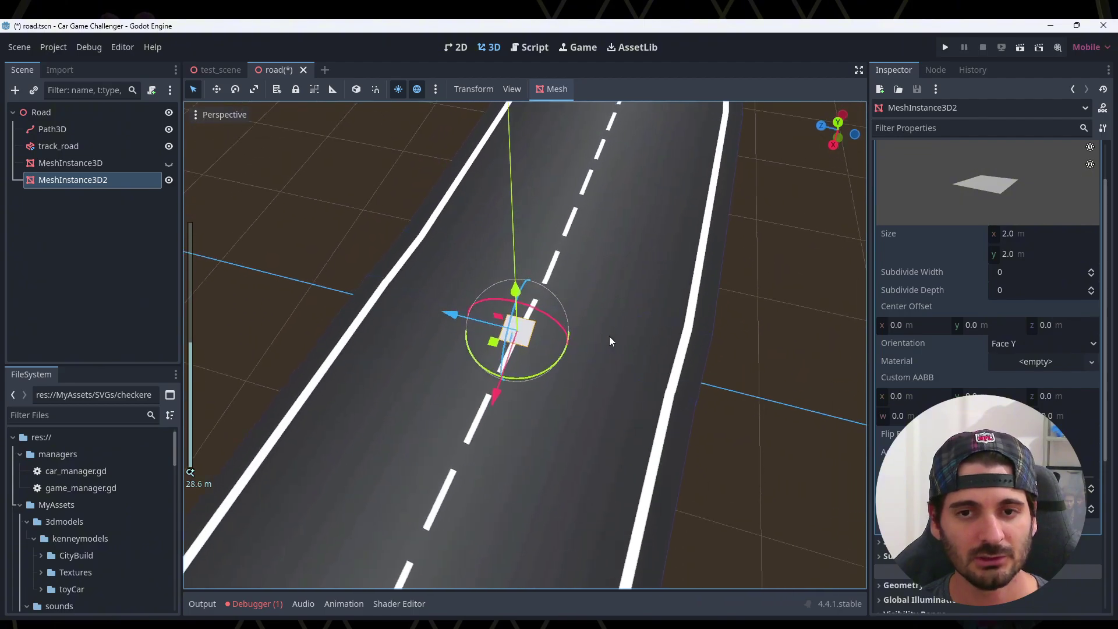
{"action": "middle_click_drag", "start_coordinate": [609, 336], "coordinate": [490, 320]}
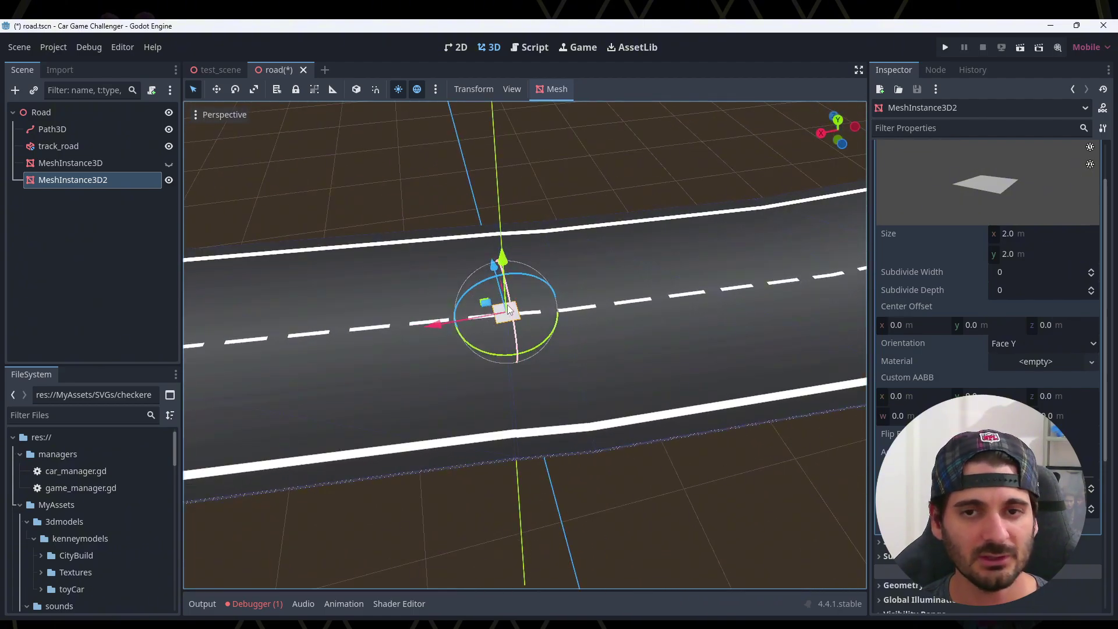
{"action": "scroll", "coordinate": [536, 309], "scroll_direction": "up", "scroll_amount": 3}
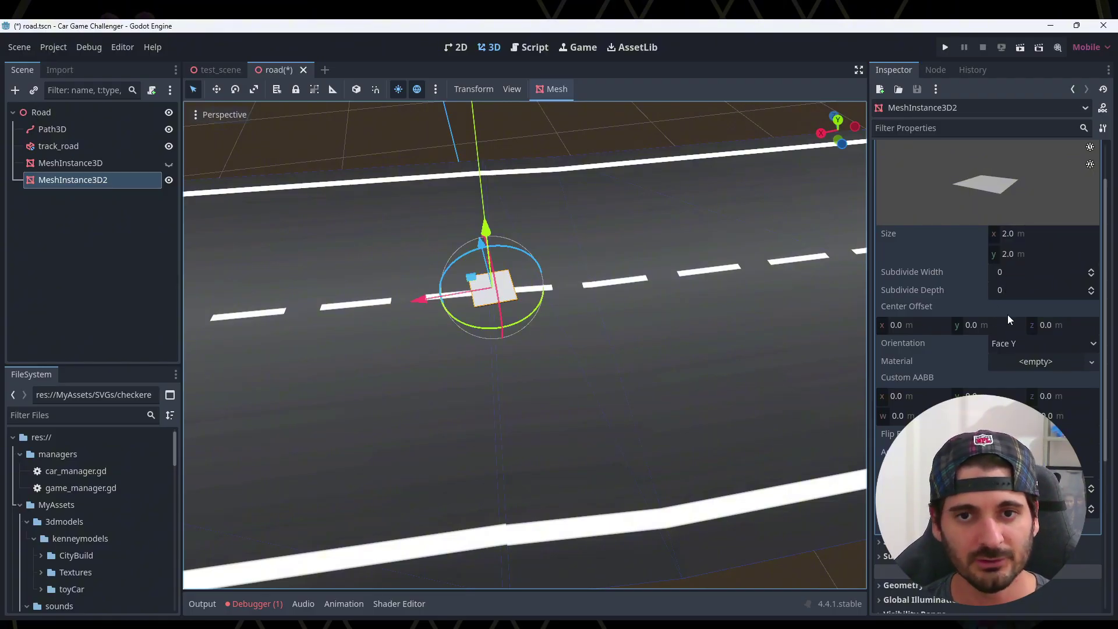
{"action": "middle_click_drag", "start_coordinate": [502, 417], "coordinate": [673, 397]}
{"action": "scroll", "coordinate": [658, 394], "scroll_direction": "up", "scroll_amount": 2}
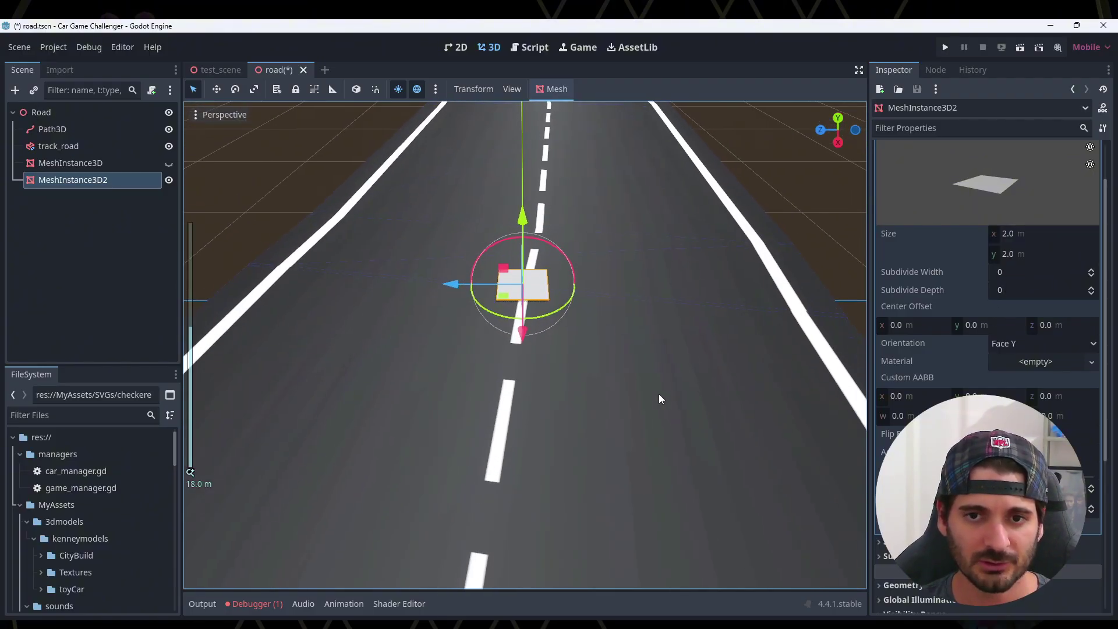
{"action": "middle_click_drag", "start_coordinate": [650, 344], "coordinate": [598, 401]}
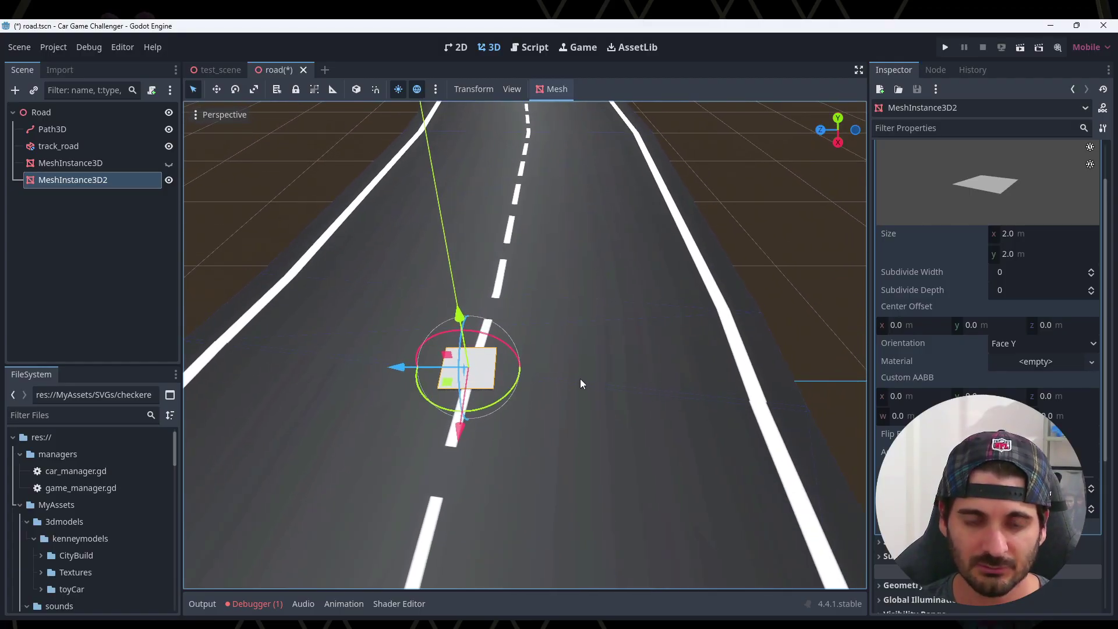
Assign a new StandardMaterial3D to the plane mesh's Material slot
{"action": "left_click", "coordinate": [1030, 362]}
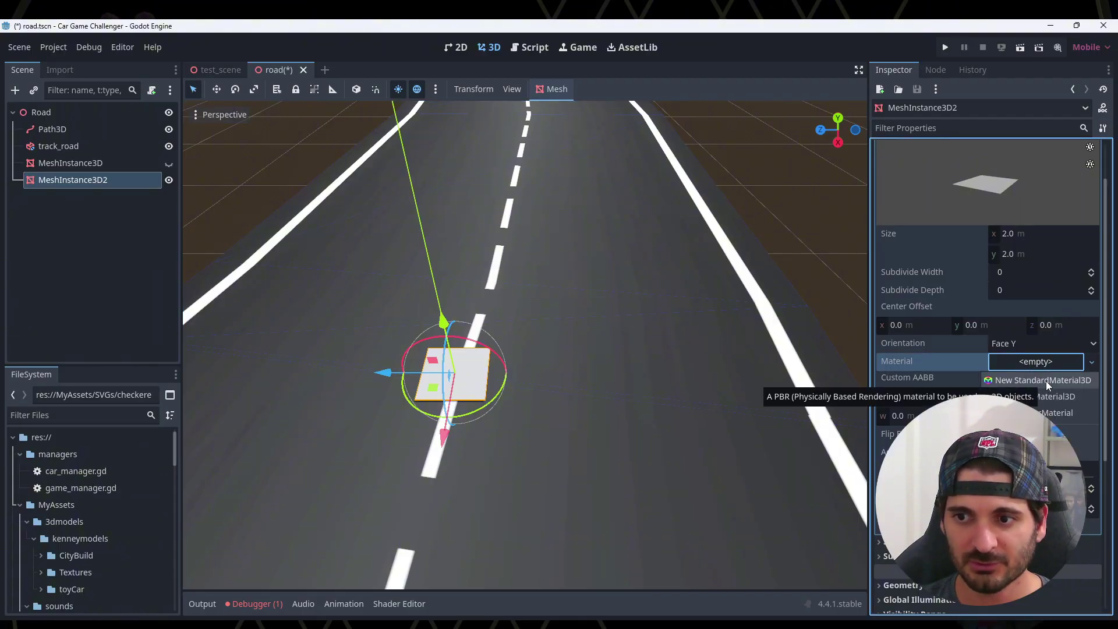
{"action": "left_click", "coordinate": [1046, 381]}
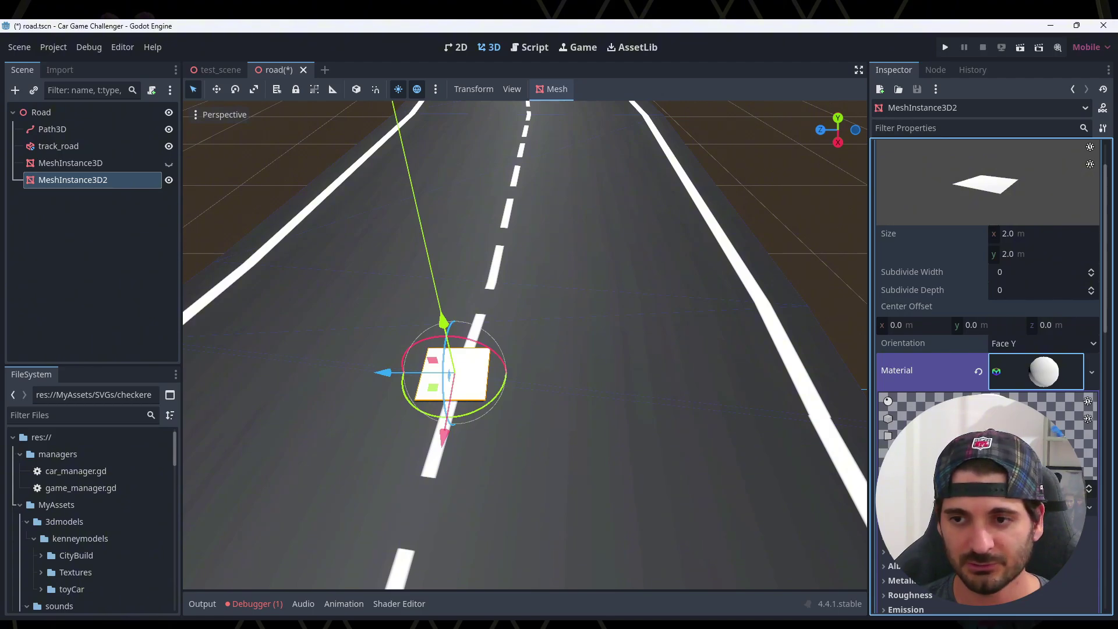
{"action": "scroll", "coordinate": [418, 406], "scroll_direction": "up", "scroll_amount": 3}
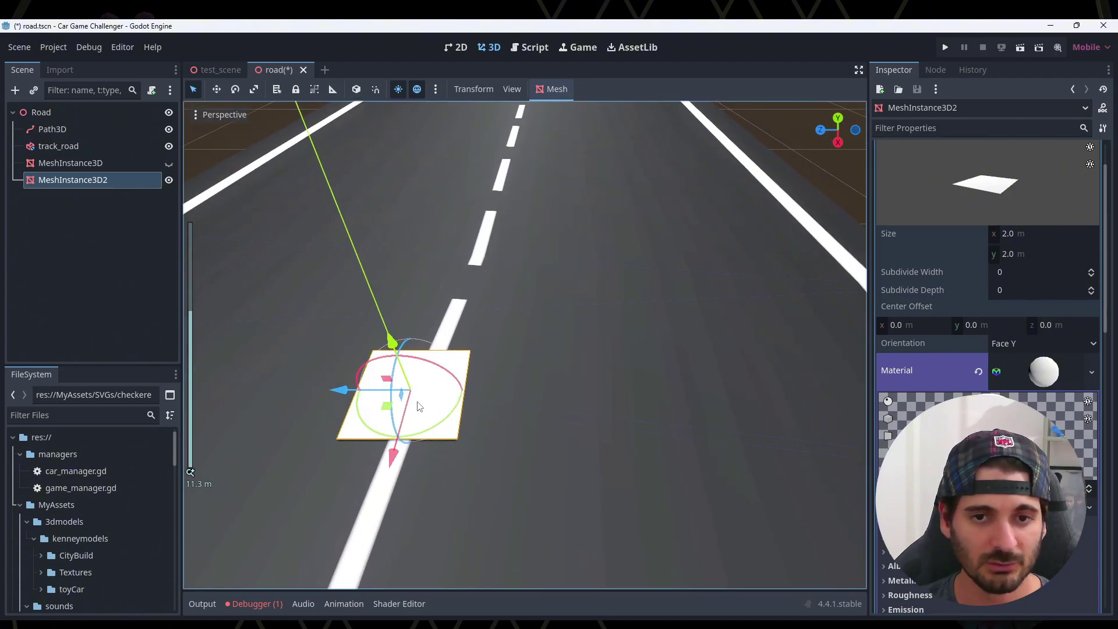
{"action": "middle_click_drag", "start_coordinate": [418, 406], "coordinate": [588, 395], "text": "shift"}
{"action": "scroll", "coordinate": [985, 483], "scroll_direction": "down", "scroll_amount": 2}
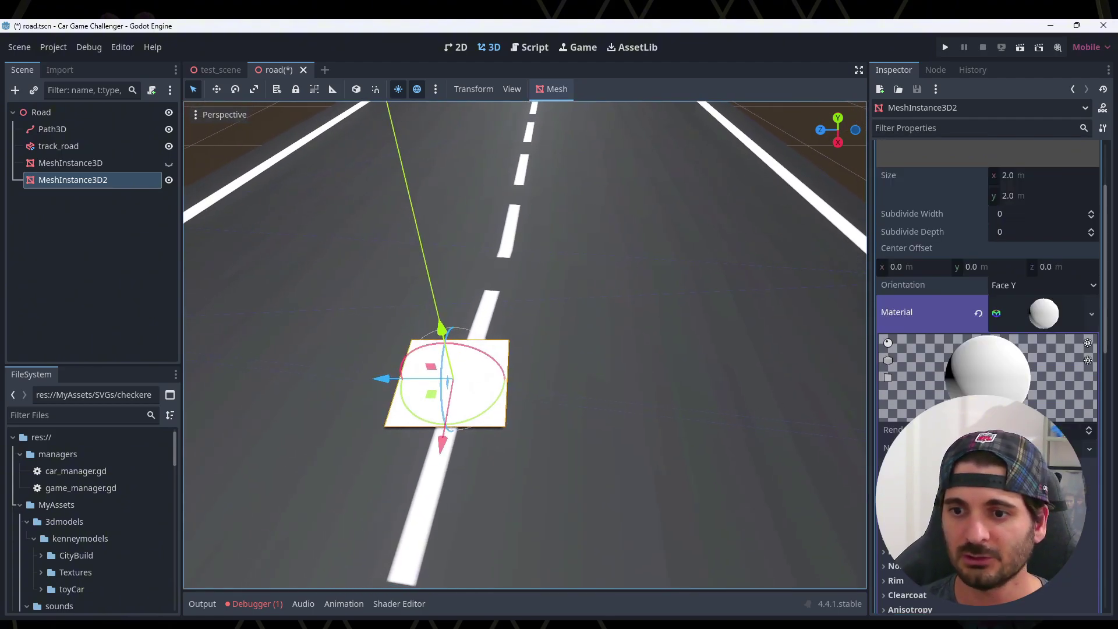
{"action": "scroll", "coordinate": [985, 484], "scroll_direction": "down", "scroll_amount": 4}
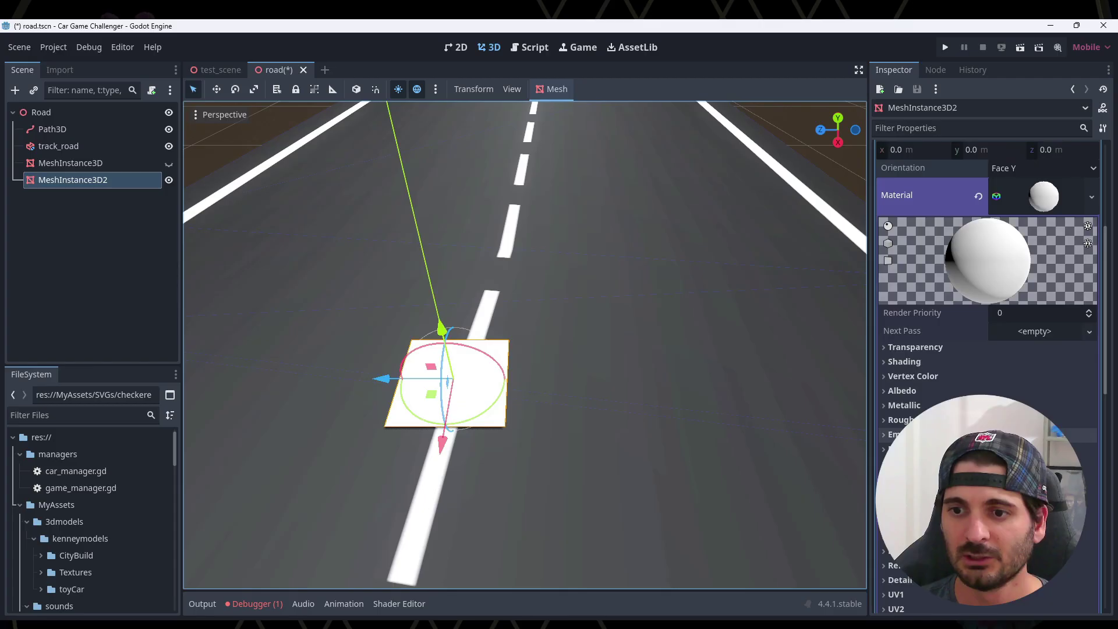
Expand the material's Albedo section, then bring the Claude chat in the browser forward
{"action": "left_click", "coordinate": [887, 391]}
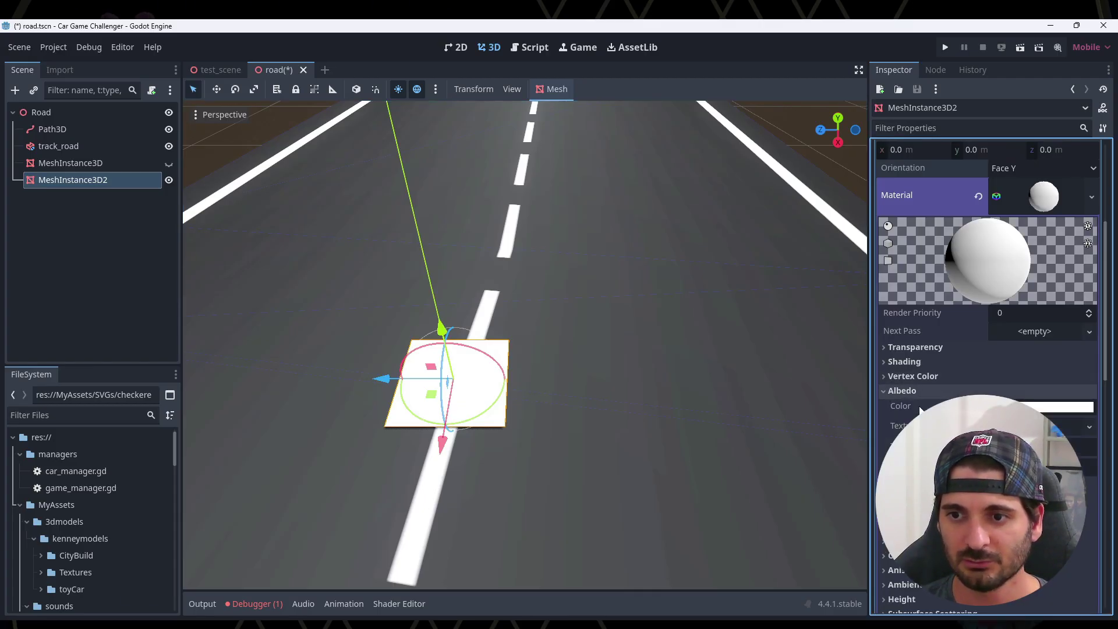
{"action": "scroll", "coordinate": [1043, 395], "scroll_direction": "down", "scroll_amount": 2}
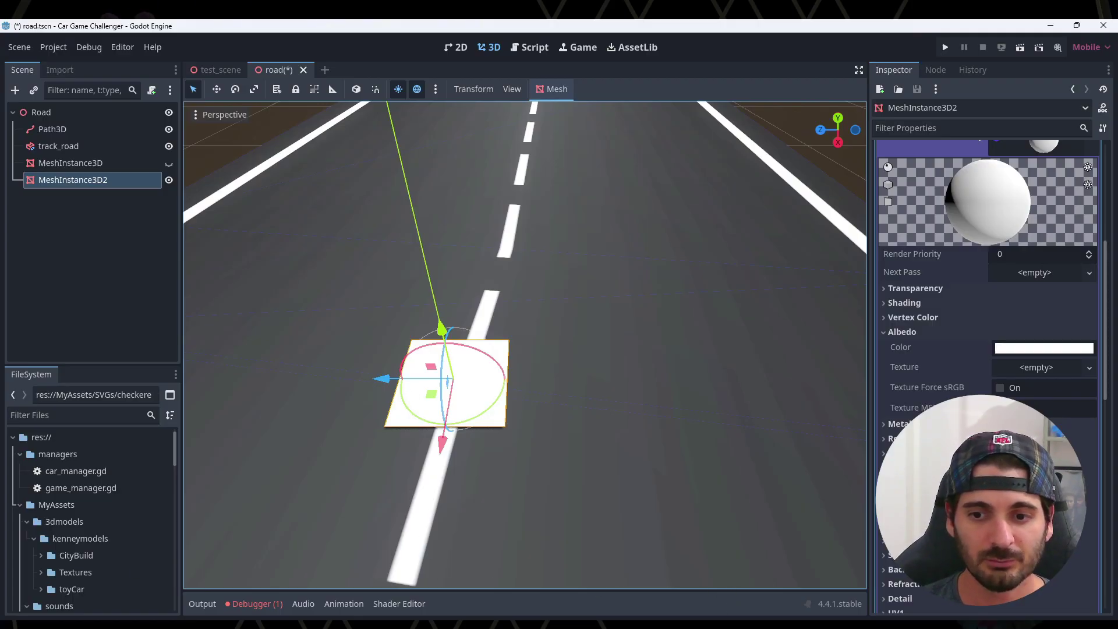
{"action": "mouse_move", "coordinate": [699, 623]}
{"action": "left_click", "coordinate": [699, 597]}
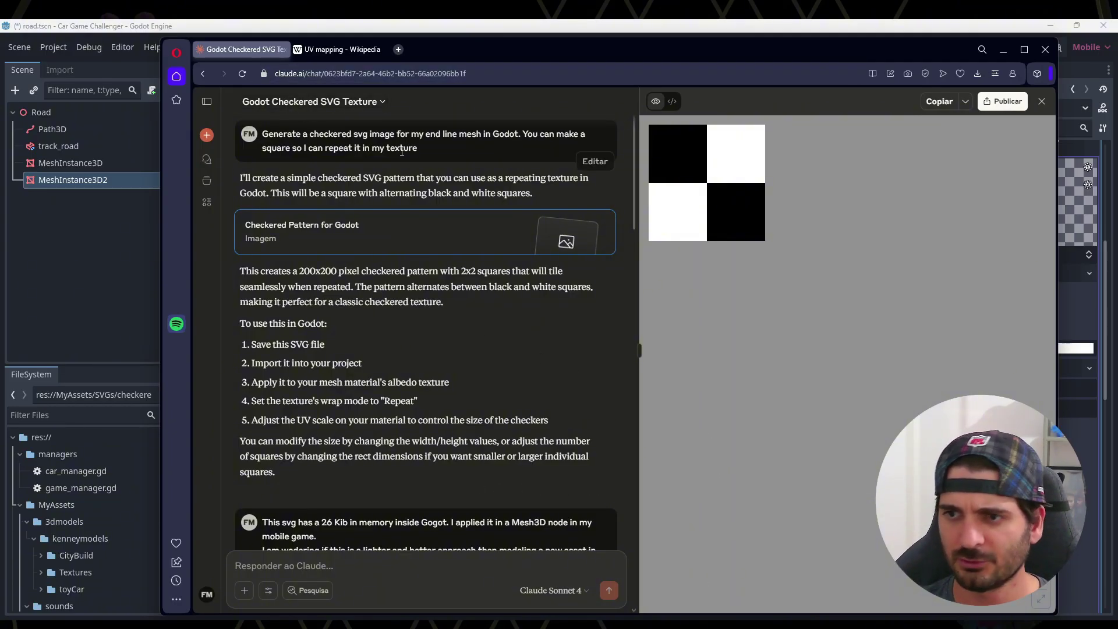
Show the checker image's SVG source and select parts of the original prompt text
{"action": "left_click", "coordinate": [673, 101]}
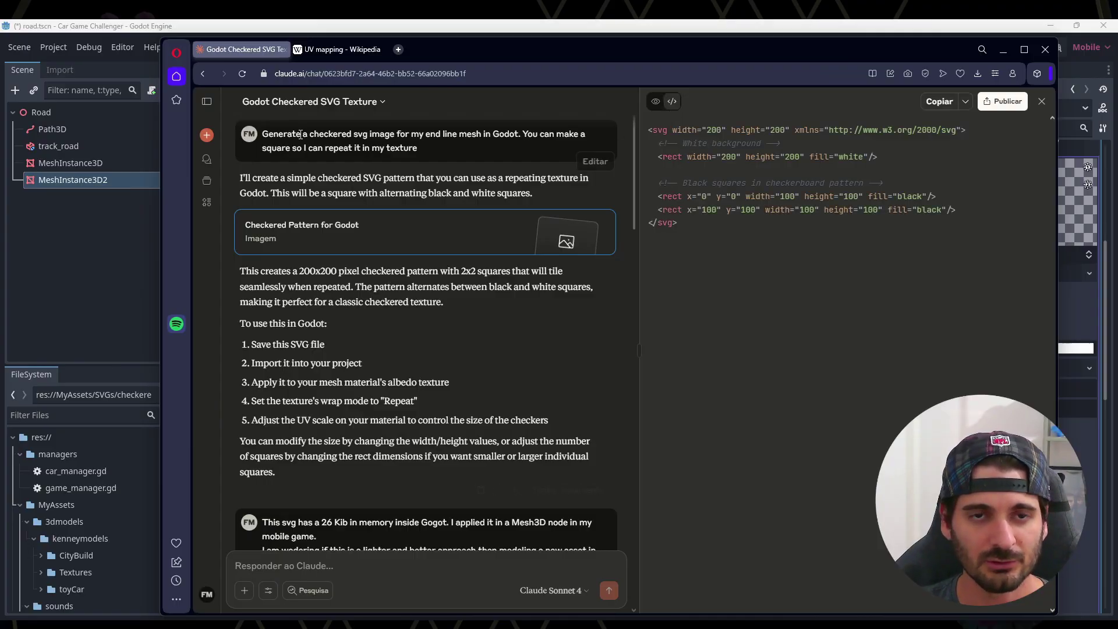
{"action": "left_click_drag", "start_coordinate": [261, 136], "coordinate": [429, 152]}
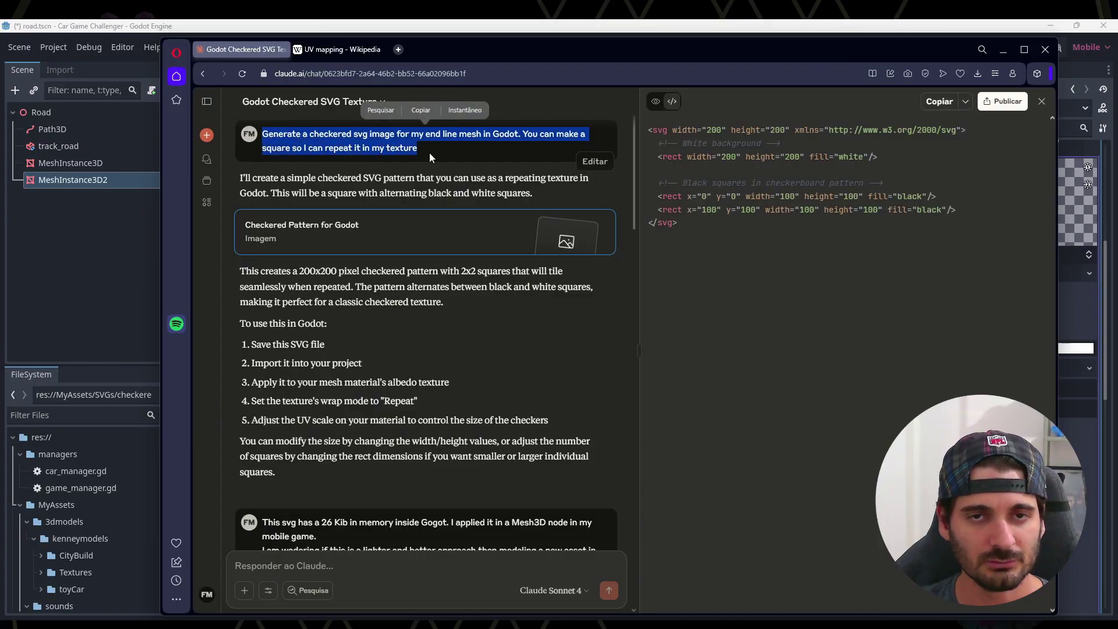
{"action": "left_click", "coordinate": [309, 145]}
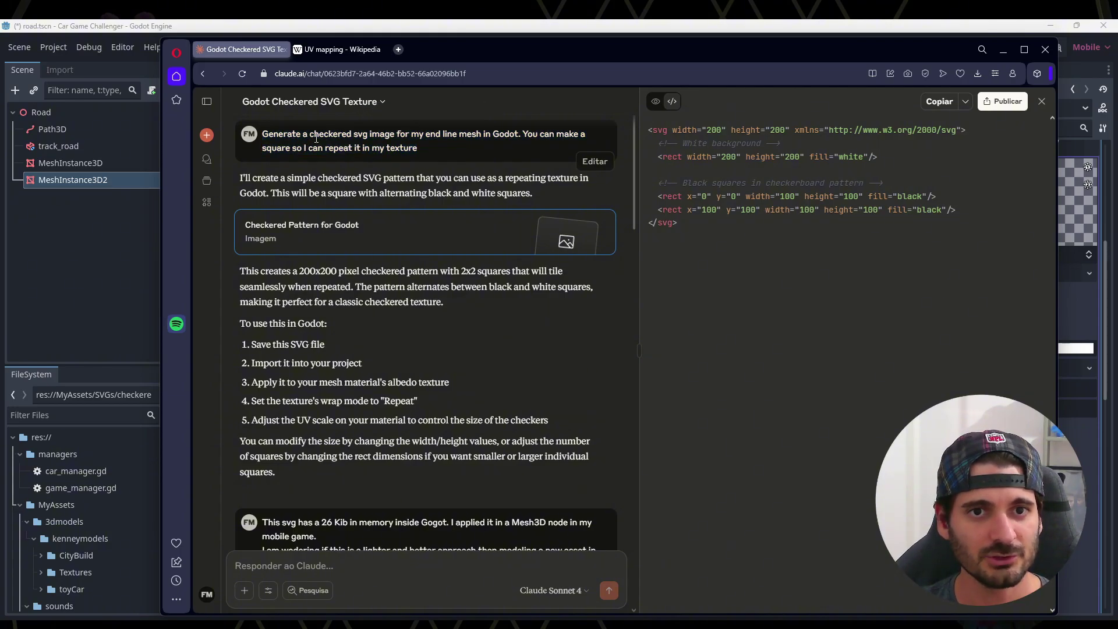
{"action": "left_click_drag", "start_coordinate": [355, 134], "coordinate": [309, 134]}
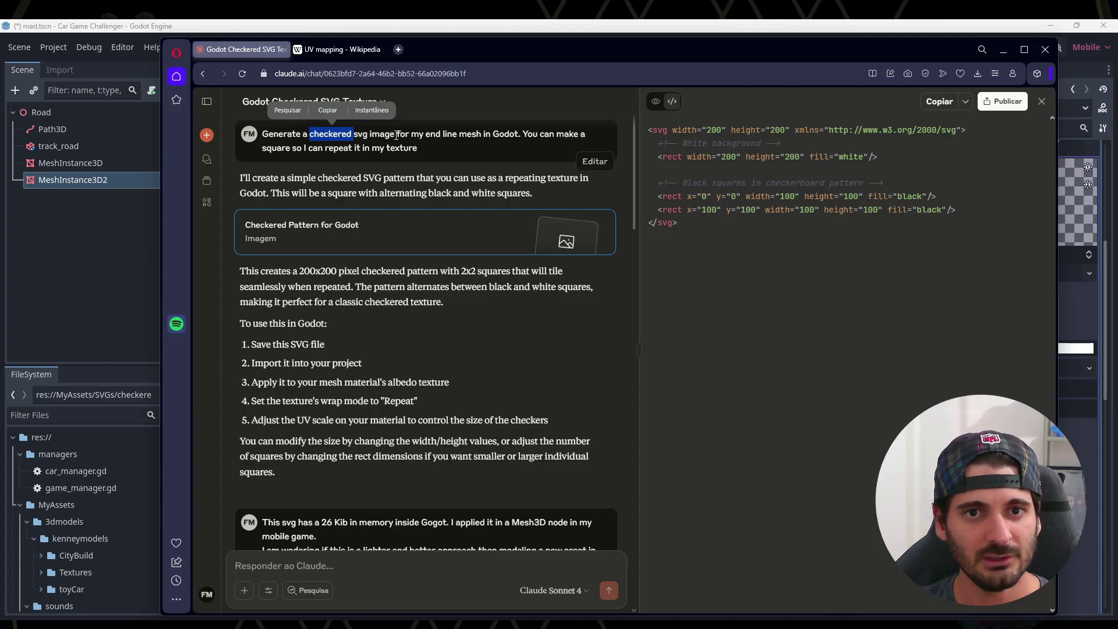
{"action": "left_click_drag", "start_coordinate": [357, 135], "coordinate": [363, 135]}
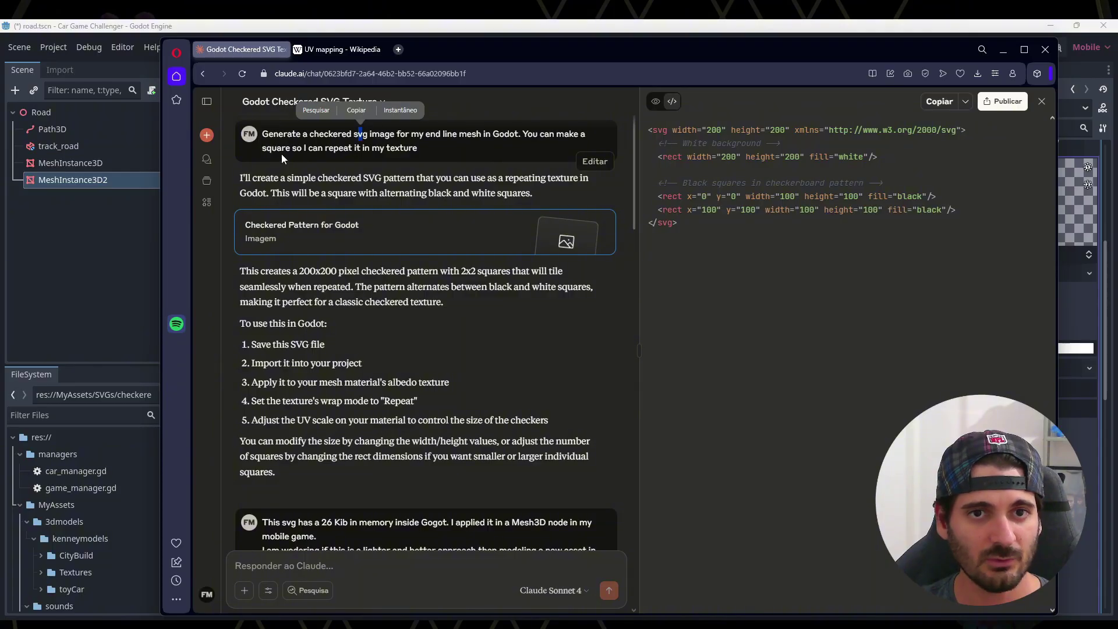
{"action": "triple_click", "coordinate": [388, 150]}
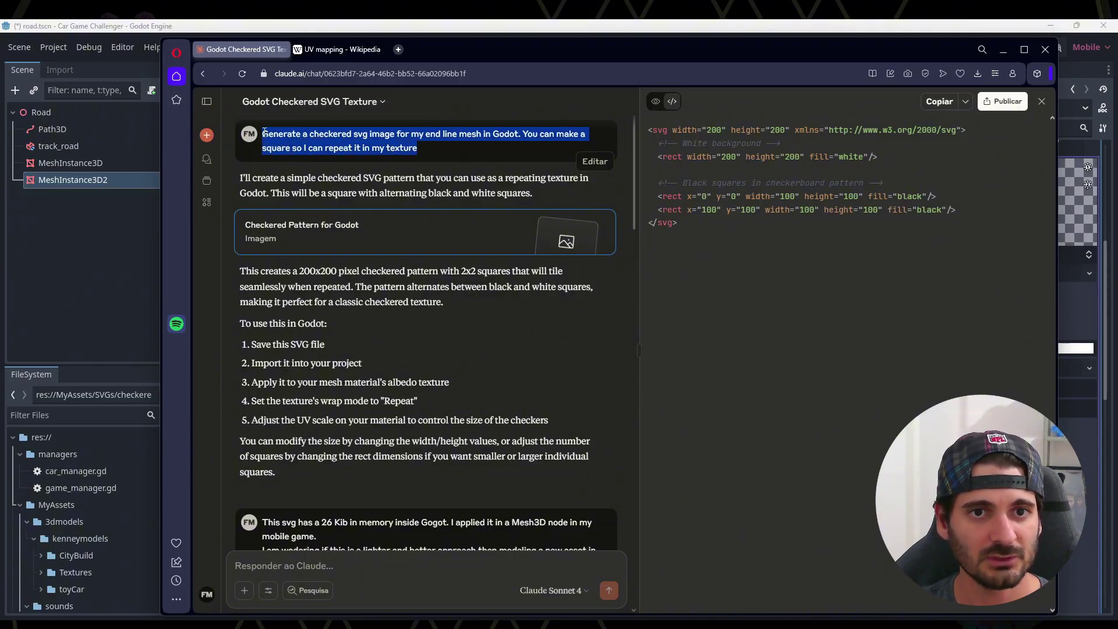
Toggle the artifact between the rendered checkerboard preview and its SVG source
{"action": "left_click", "coordinate": [396, 228]}
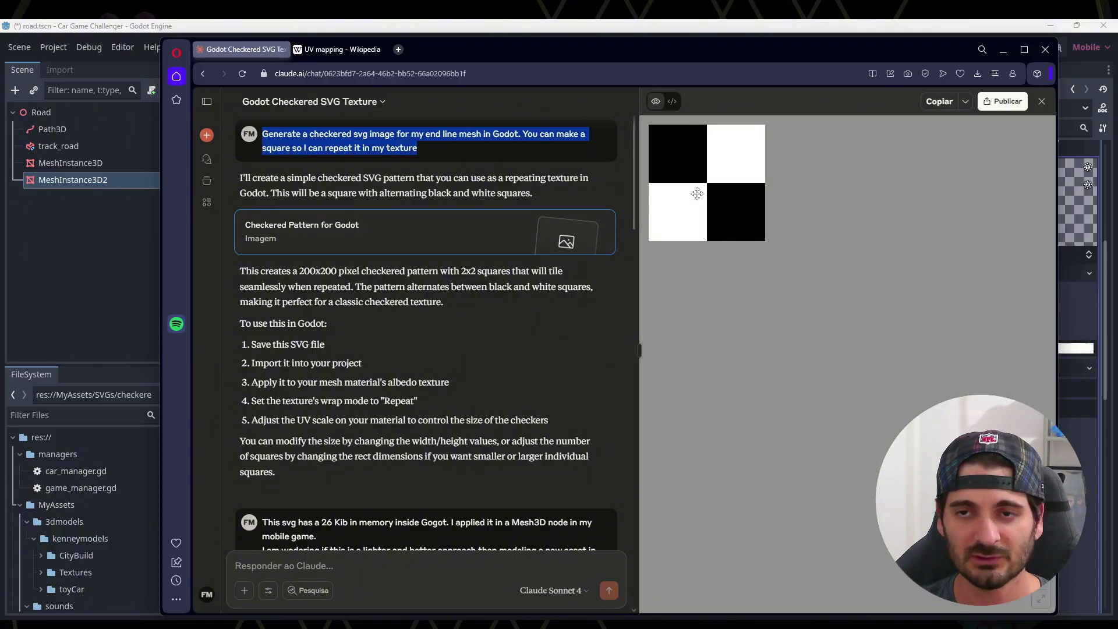
{"action": "left_click", "coordinate": [672, 102]}
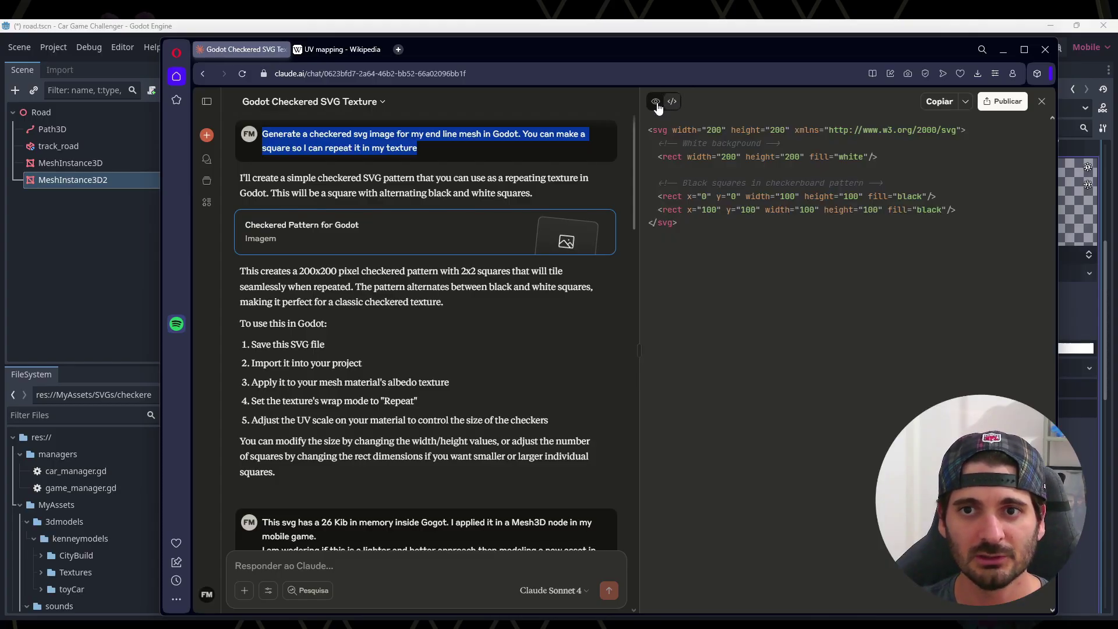
{"action": "left_click", "coordinate": [656, 102]}
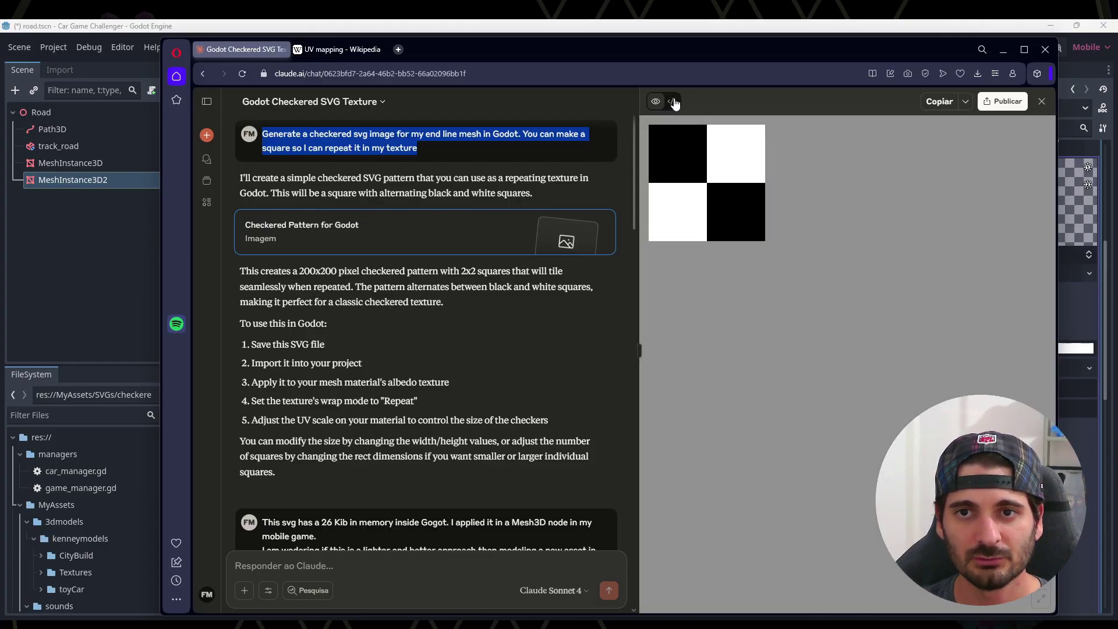
{"action": "left_click", "coordinate": [674, 103]}
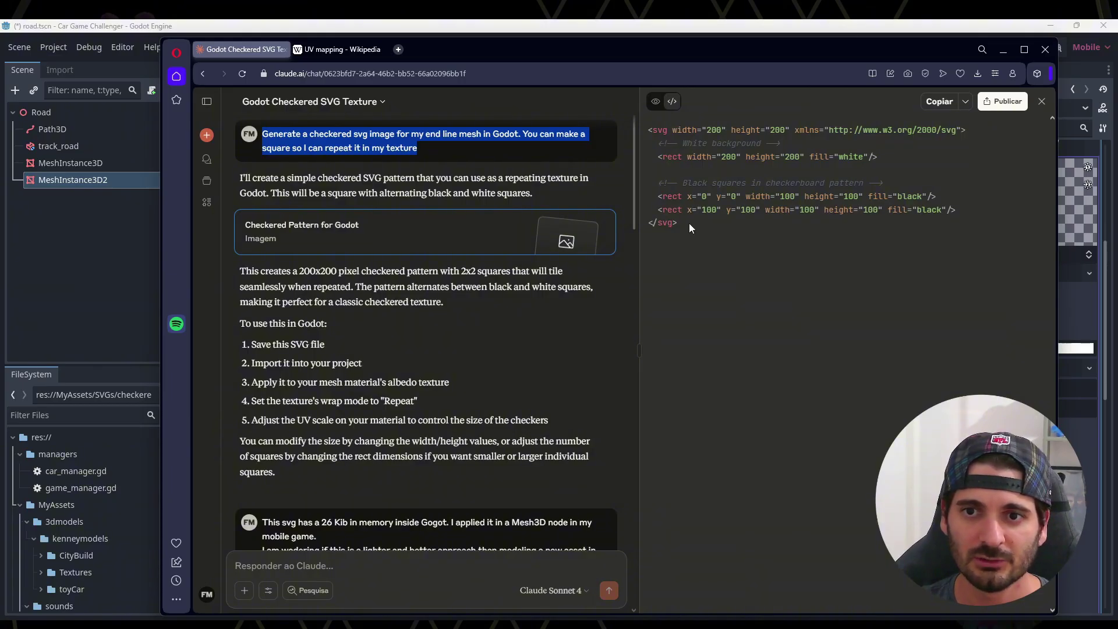
{"action": "left_click_drag", "start_coordinate": [690, 227], "coordinate": [624, 131]}
{"action": "left_click", "coordinate": [671, 182]}
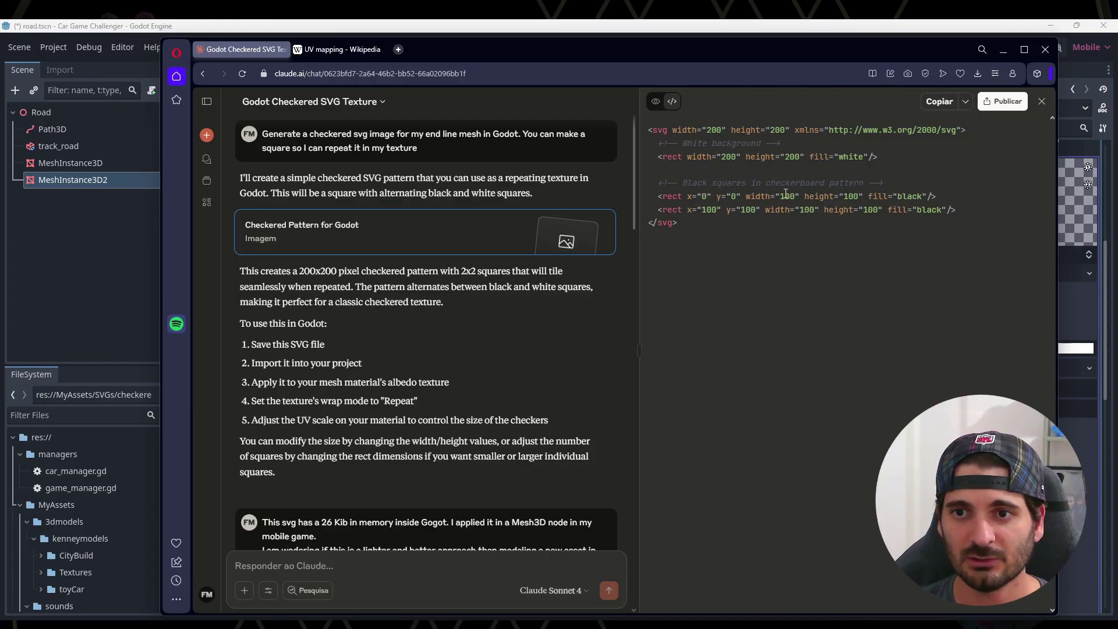
{"action": "left_click", "coordinate": [655, 103]}
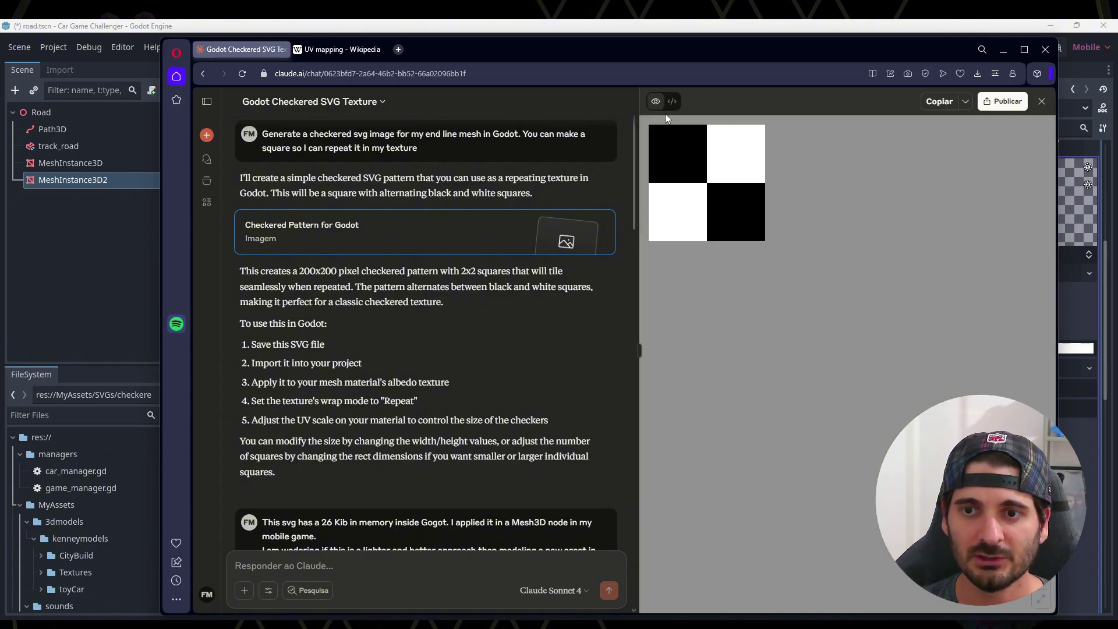
Download the checker image as SVG via the Copiar dropdown and return to Godot
{"action": "left_click", "coordinate": [965, 104]}
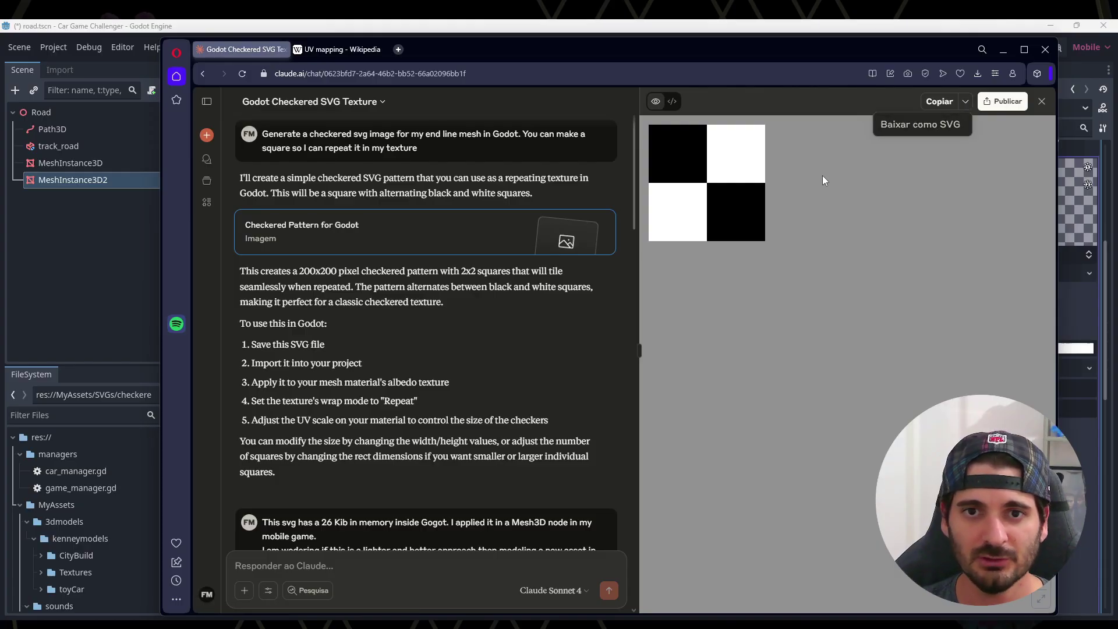
{"action": "left_click", "coordinate": [65, 492]}
{"action": "scroll", "coordinate": [65, 499], "scroll_direction": "down", "scroll_amount": 3}
{"action": "scroll", "coordinate": [79, 493], "scroll_direction": "down", "scroll_amount": 2}
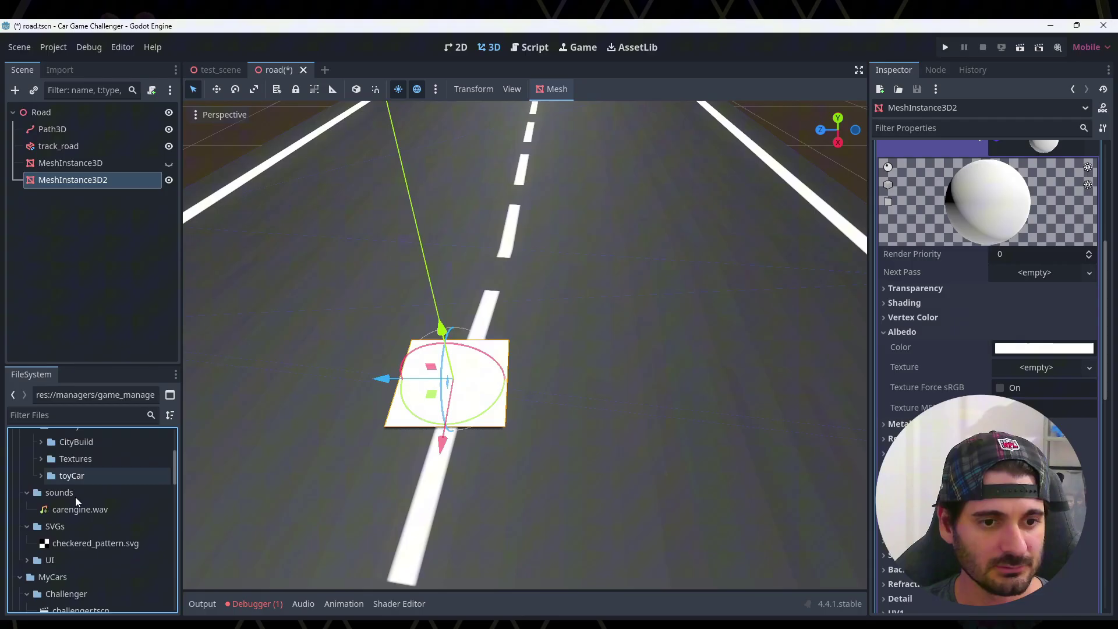
Drag checkered_pattern.svg from the FileSystem dock into MeshInstance3D2's Albedo Texture slot
{"action": "left_click", "coordinate": [79, 549]}
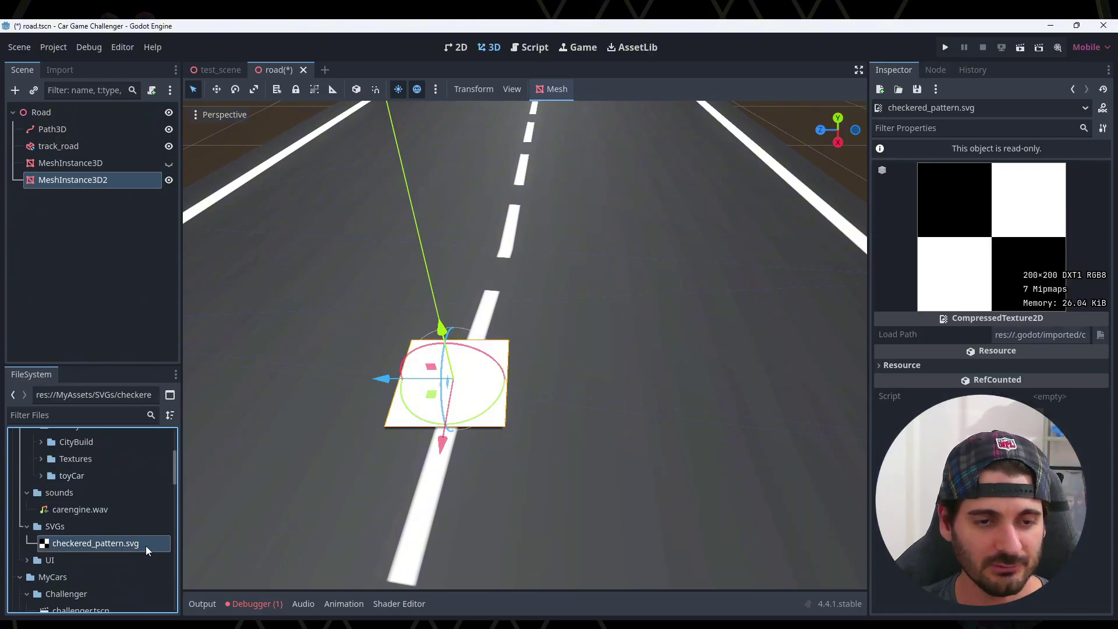
{"action": "mouse_move", "coordinate": [138, 544]}
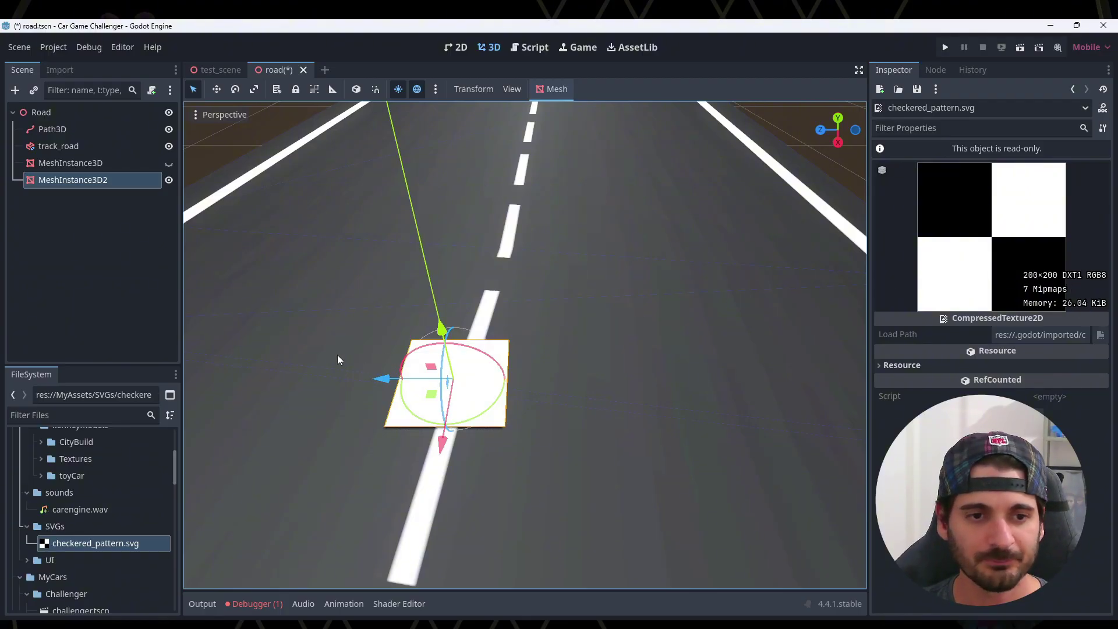
{"action": "left_click", "coordinate": [80, 178]}
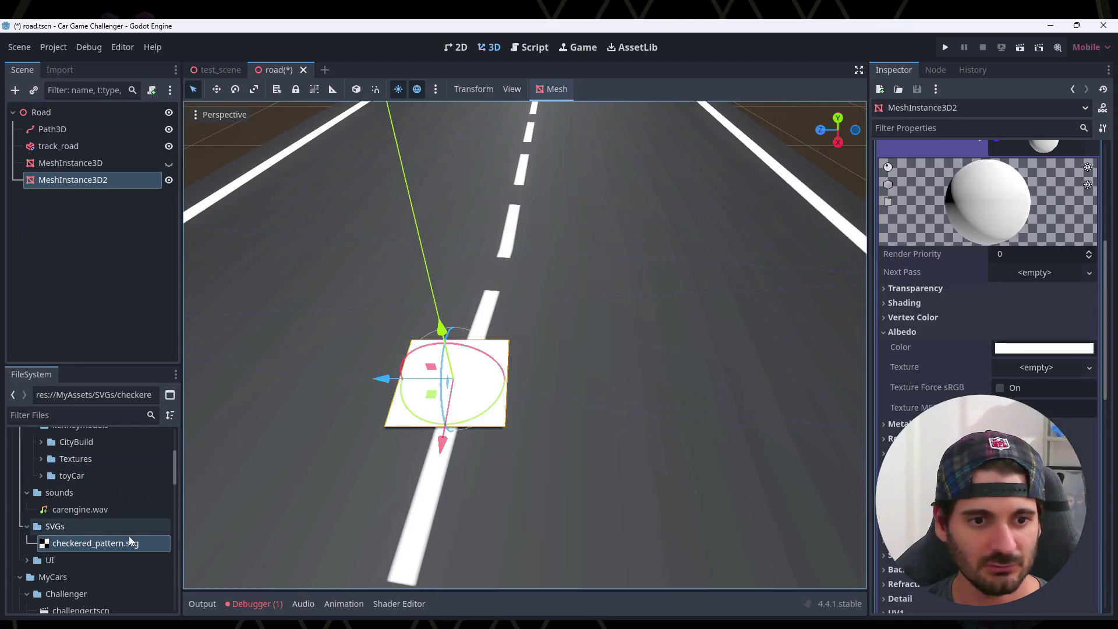
{"action": "left_click_drag", "start_coordinate": [95, 543], "coordinate": [1043, 370]}
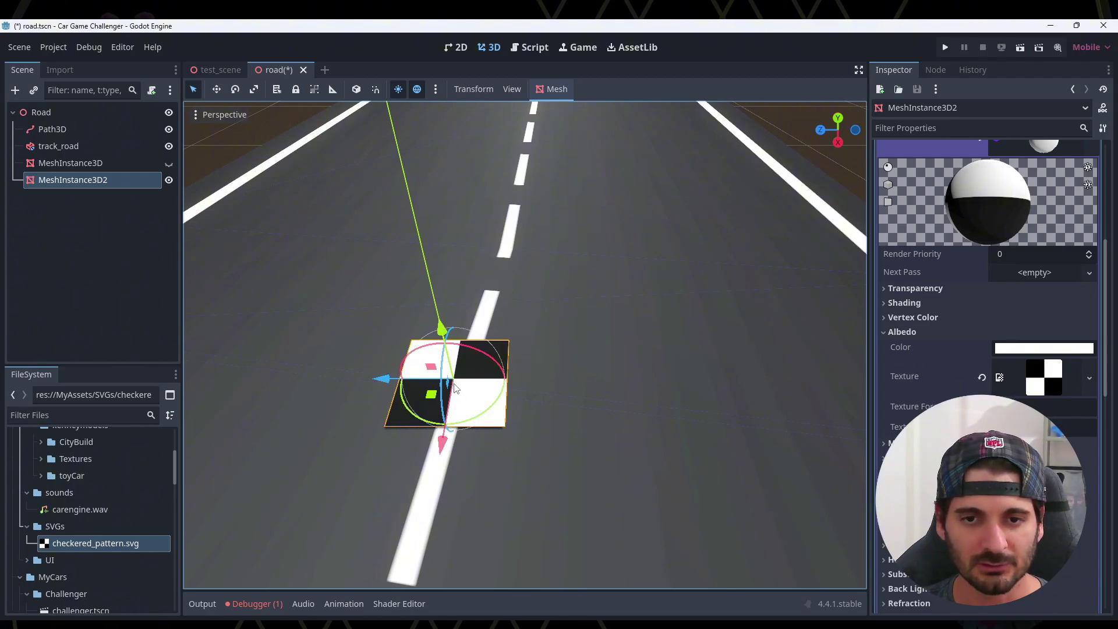
{"action": "scroll", "coordinate": [454, 388], "scroll_direction": "up", "scroll_amount": 2}
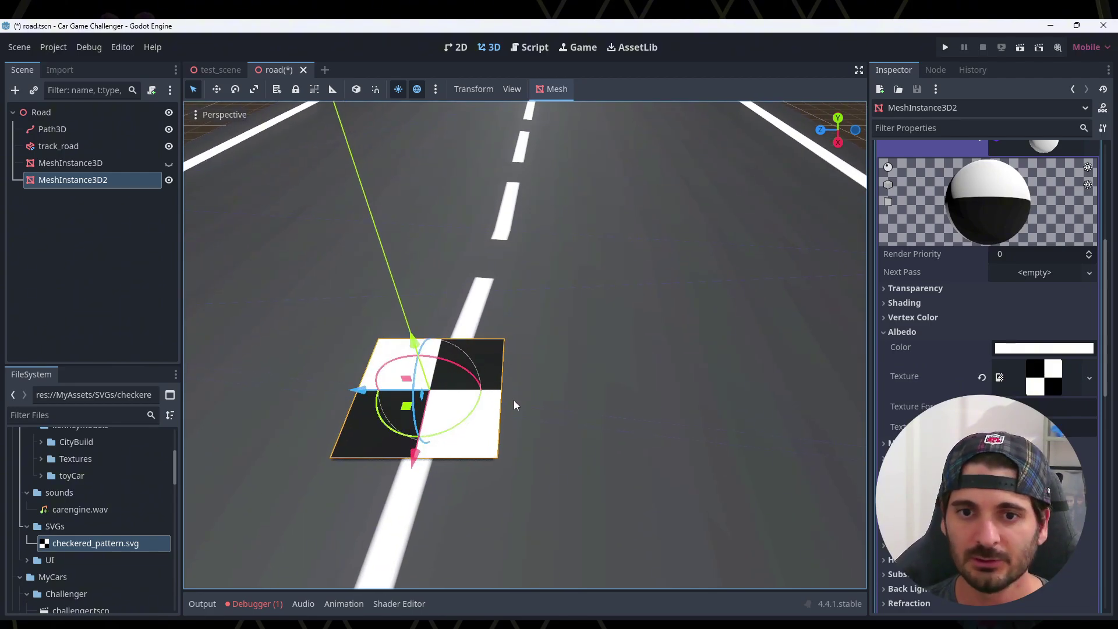
{"action": "scroll", "coordinate": [514, 401], "scroll_direction": "down", "scroll_amount": 2}
Set the plane mesh's x size to 6.0 m, after first trying 4.0 m
{"action": "scroll", "coordinate": [1043, 291], "scroll_direction": "up", "scroll_amount": 2}
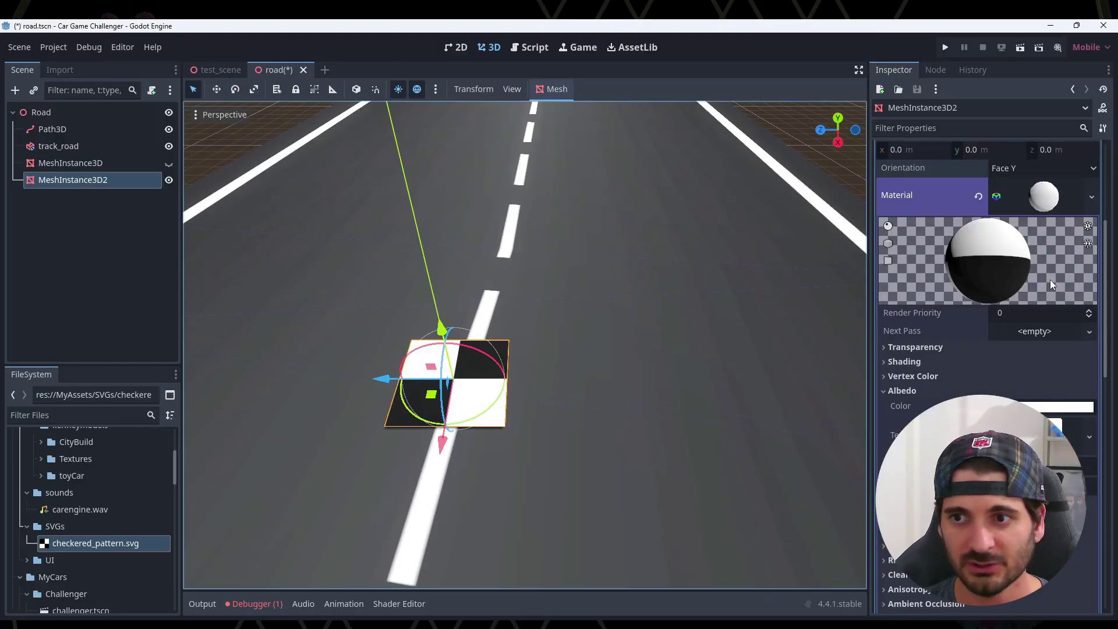
{"action": "scroll", "coordinate": [1039, 229], "scroll_direction": "up", "scroll_amount": 2}
{"action": "scroll", "coordinate": [1036, 245], "scroll_direction": "up", "scroll_amount": 2}
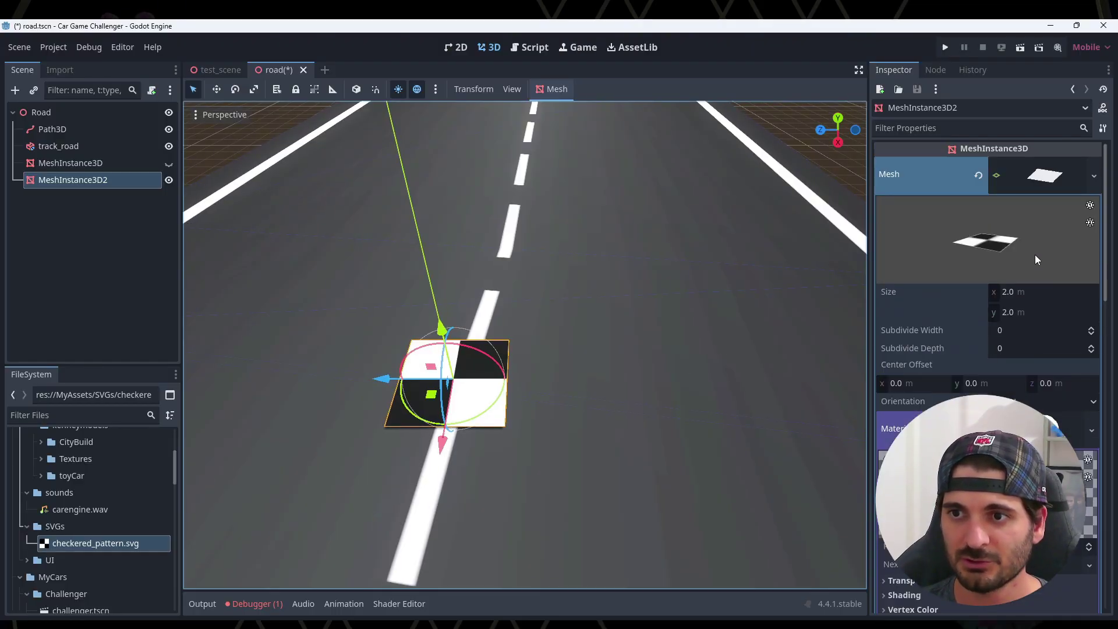
{"action": "left_click", "coordinate": [1037, 293]}
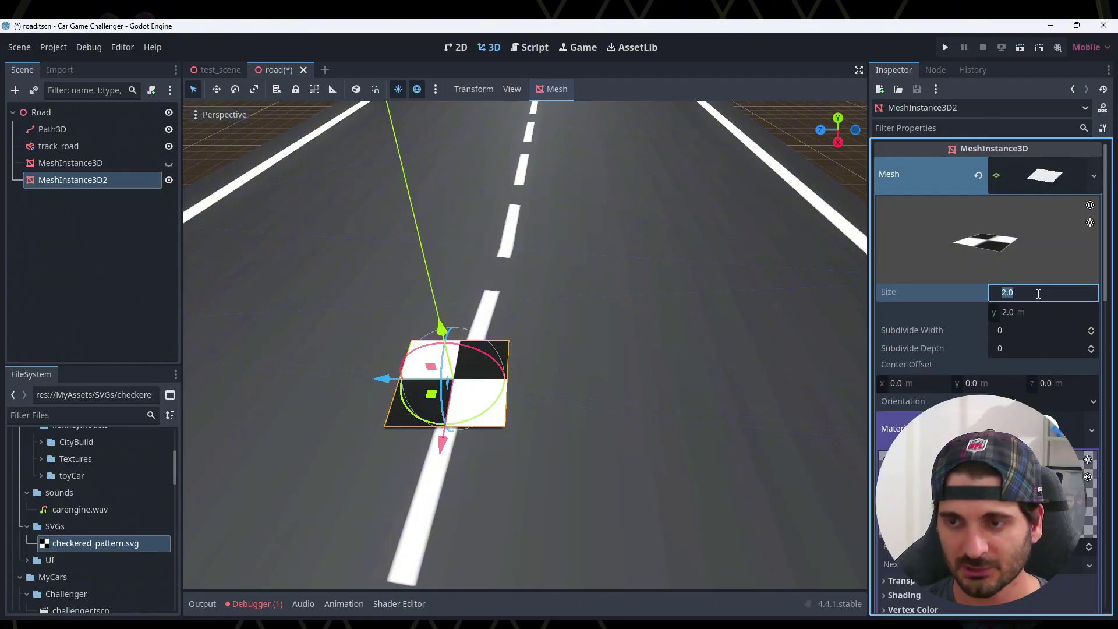
{"action": "type", "text": "4"}
{"action": "key", "text": "Return"}
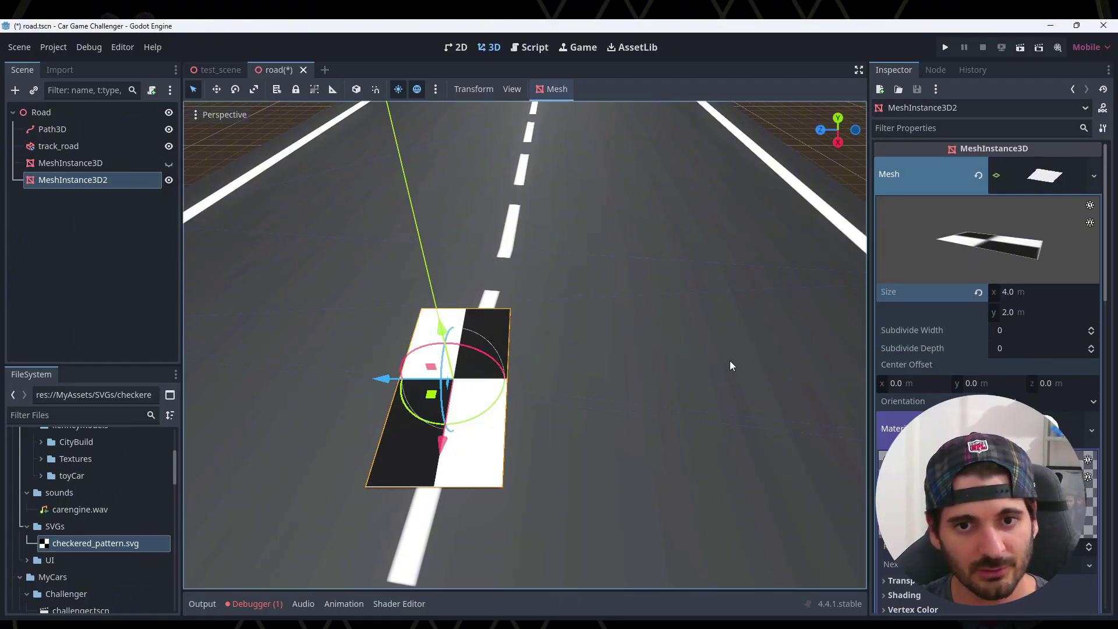
{"action": "left_click", "coordinate": [1030, 295]}
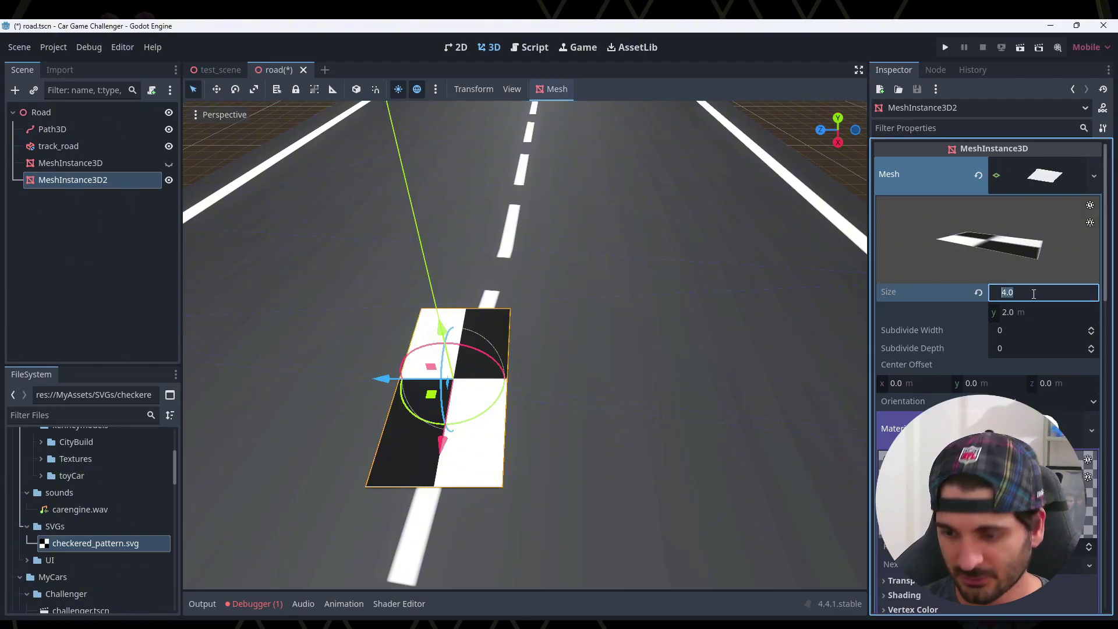
{"action": "type", "text": "6"}
{"action": "key", "text": "Tab"}
Set the plane's y size to 24.0 m and orbit to check the strip across the road
{"action": "left_click", "coordinate": [1030, 315]}
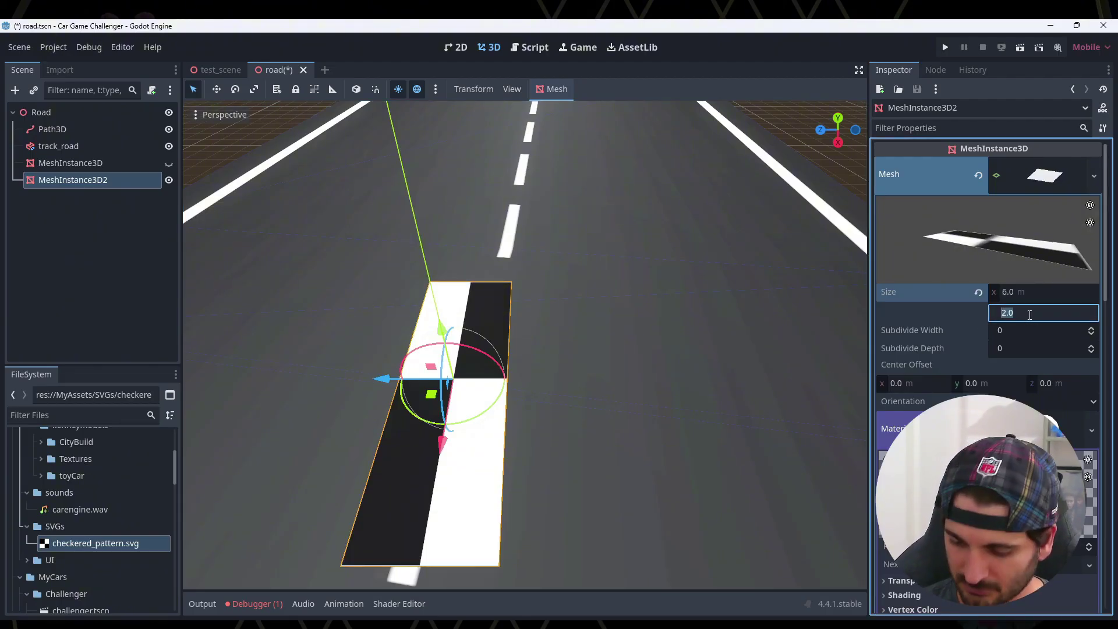
{"action": "type", "text": "24"}
{"action": "key", "text": "Return"}
{"action": "scroll", "coordinate": [737, 379], "scroll_direction": "down", "scroll_amount": 3}
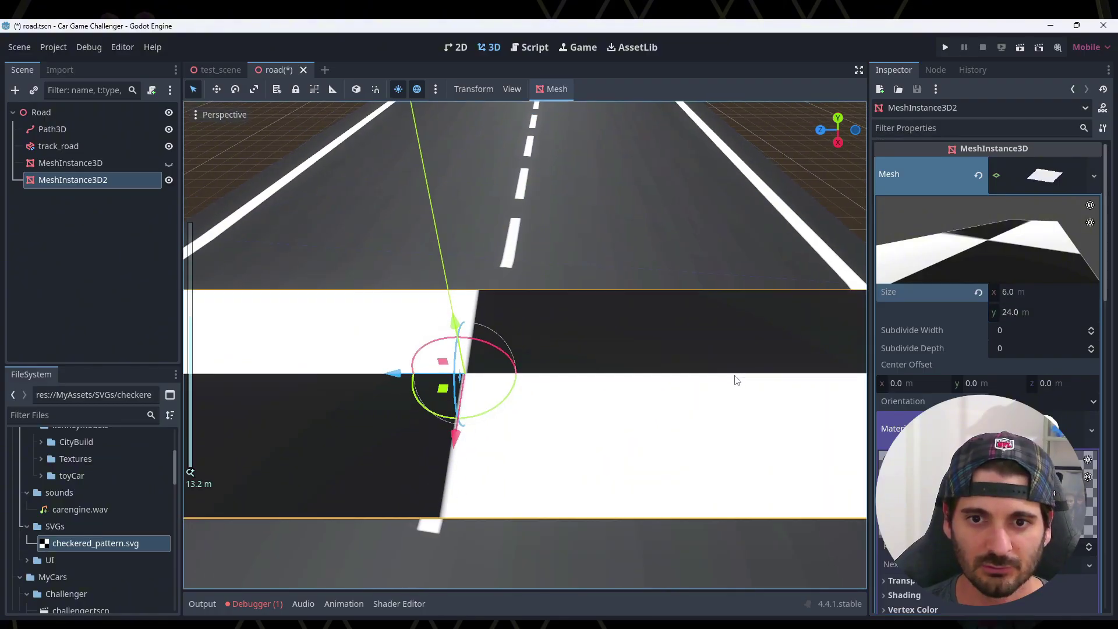
{"action": "scroll", "coordinate": [546, 393], "scroll_direction": "down", "scroll_amount": 2}
{"action": "middle_click_drag", "start_coordinate": [545, 393], "coordinate": [604, 315]}
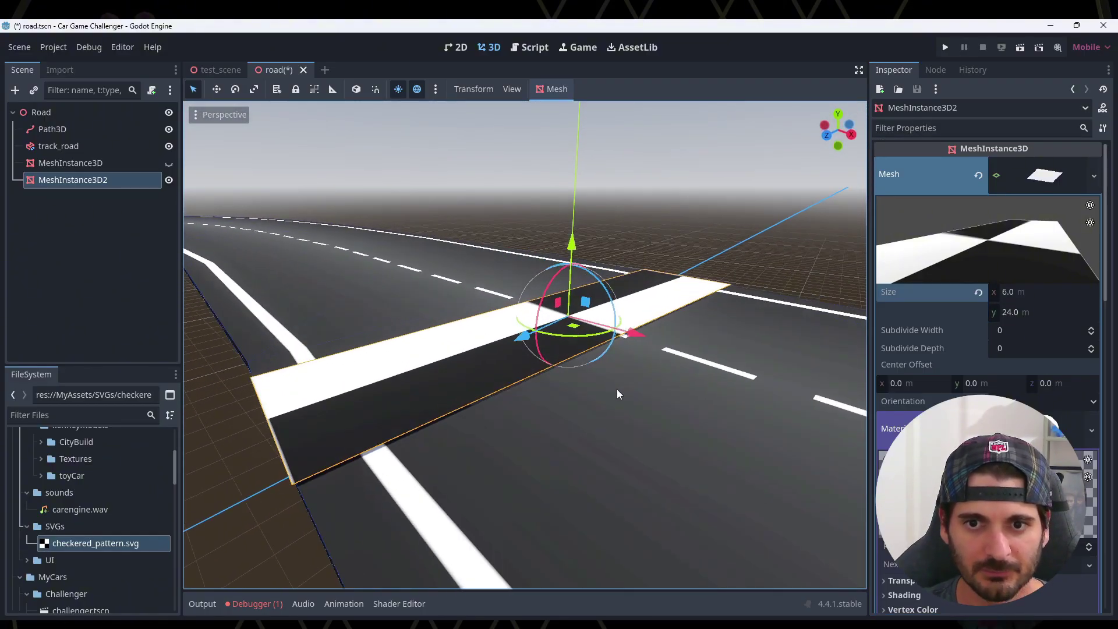
{"action": "middle_click_drag", "start_coordinate": [616, 389], "coordinate": [537, 429]}
{"action": "scroll", "coordinate": [595, 427], "scroll_direction": "down", "scroll_amount": 2}
{"action": "scroll", "coordinate": [595, 428], "scroll_direction": "up", "scroll_amount": 2}
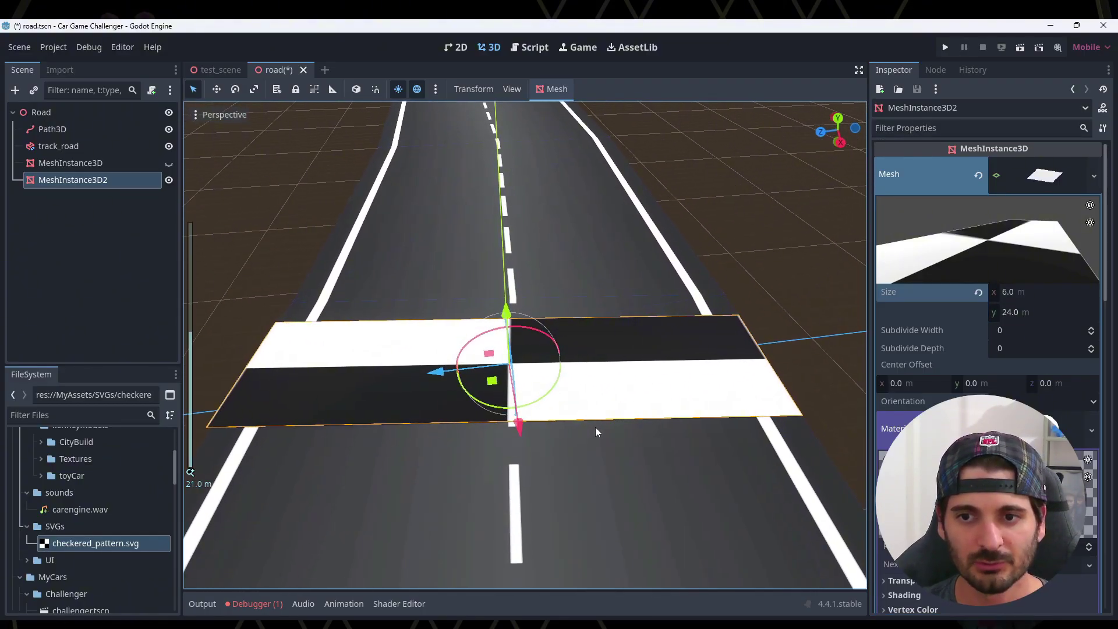
Enable Texture Force sRGB on the plane material's checkered albedo texture
{"action": "left_click", "coordinate": [909, 428]}
{"action": "scroll", "coordinate": [975, 268], "scroll_direction": "down", "scroll_amount": 5}
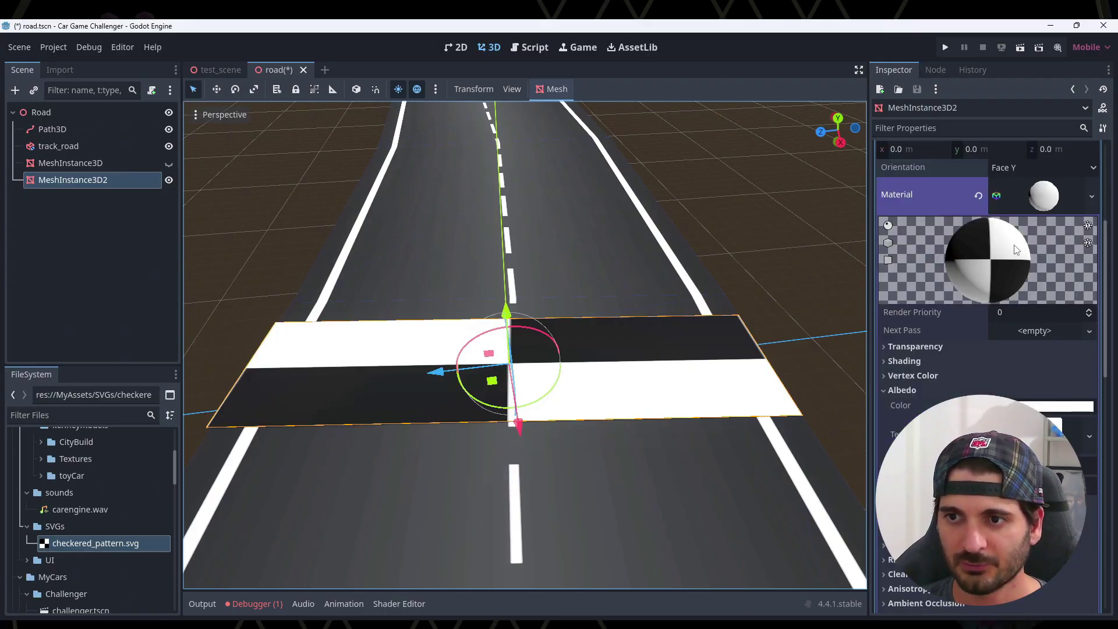
{"action": "left_click_drag", "start_coordinate": [975, 268], "coordinate": [994, 261]}
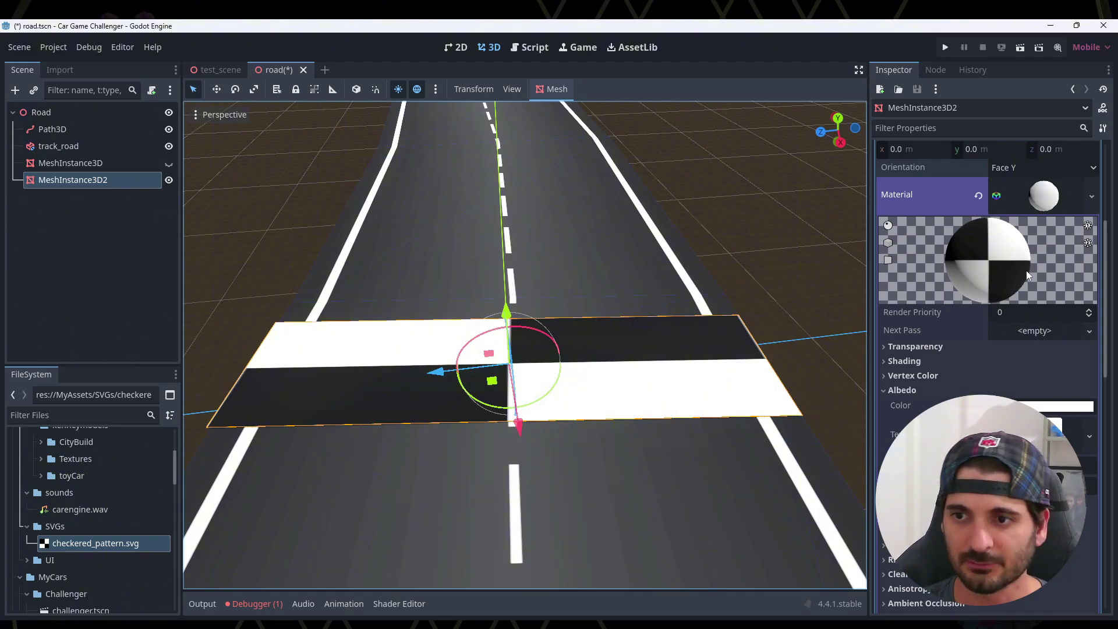
{"action": "scroll", "coordinate": [967, 364], "scroll_direction": "down", "scroll_amount": 2}
{"action": "scroll", "coordinate": [966, 359], "scroll_direction": "down", "scroll_amount": 2}
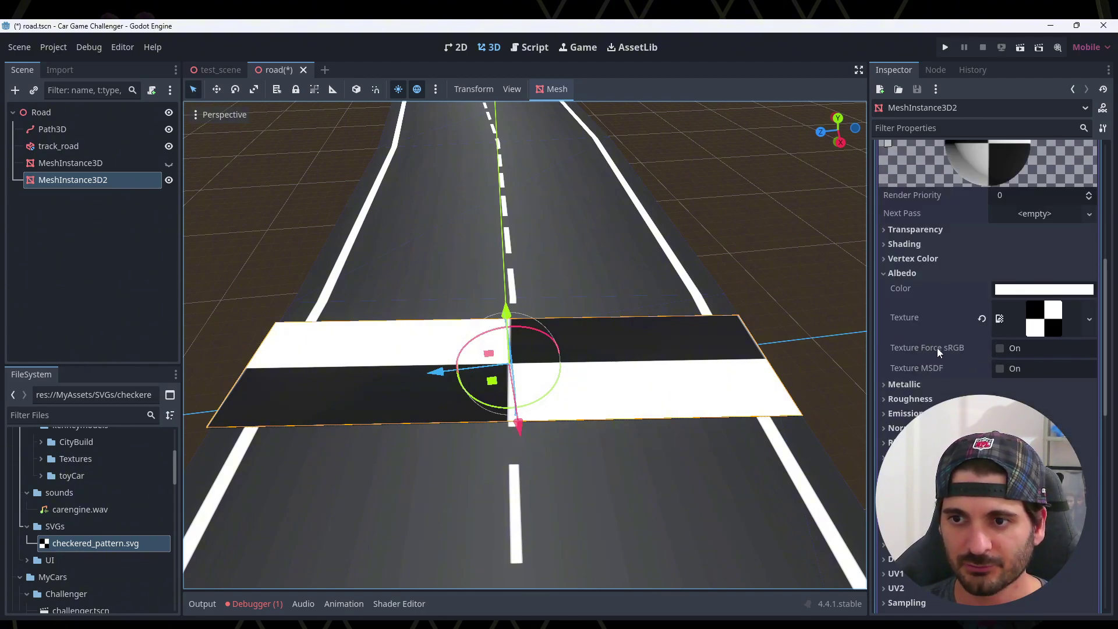
{"action": "left_click", "coordinate": [1000, 348]}
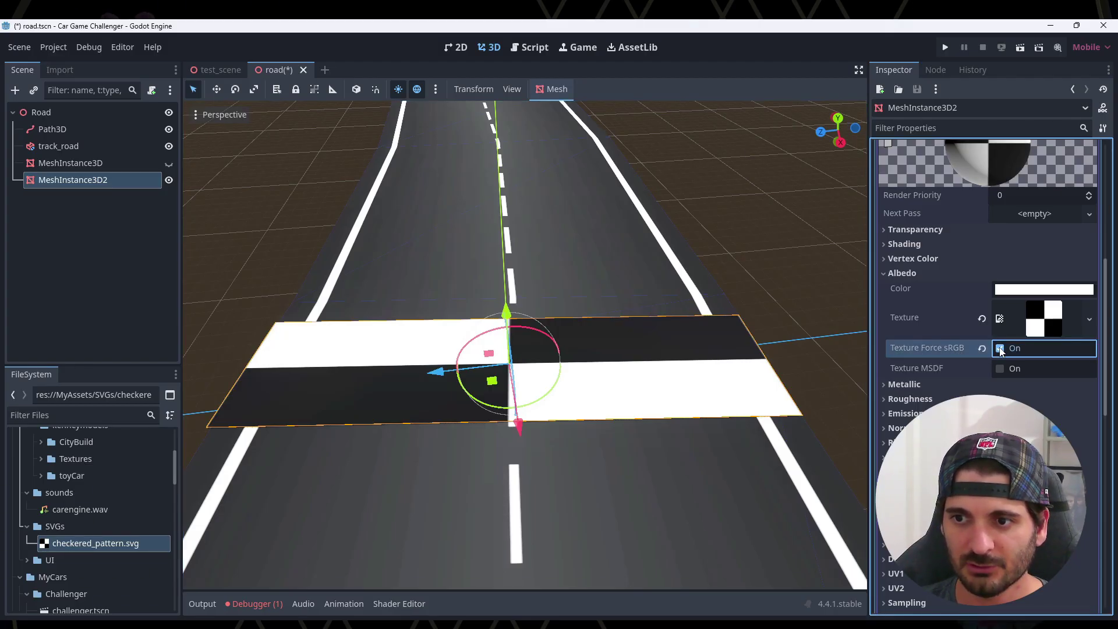
{"action": "scroll", "coordinate": [1010, 324], "scroll_direction": "down", "scroll_amount": 2}
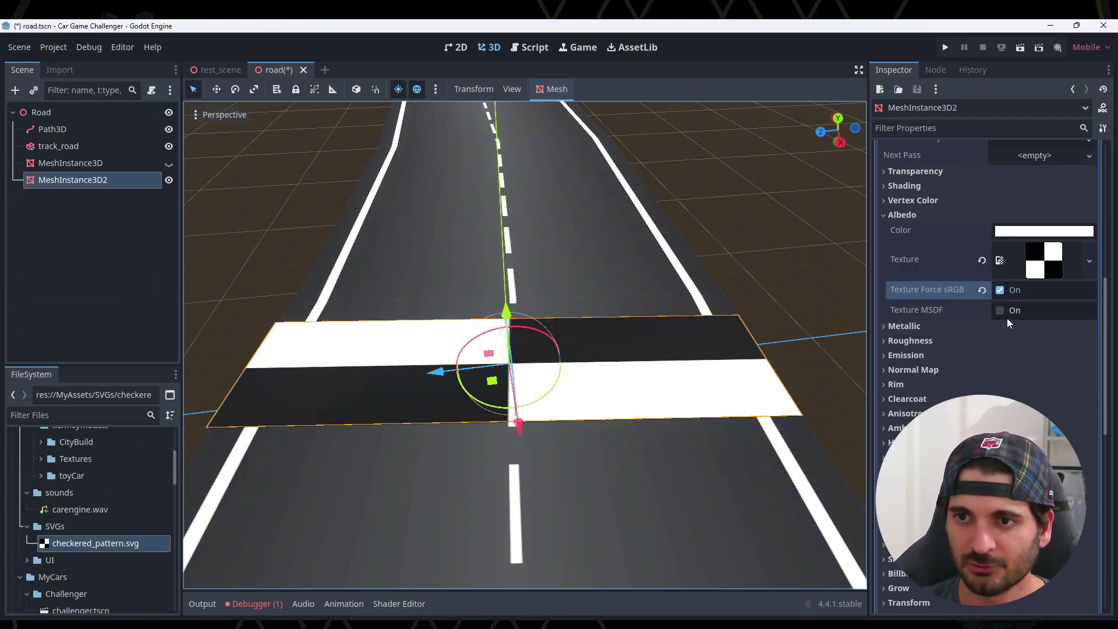
{"action": "scroll", "coordinate": [1008, 318], "scroll_direction": "down", "scroll_amount": 4}
{"action": "scroll", "coordinate": [917, 296], "scroll_direction": "down", "scroll_amount": 2}
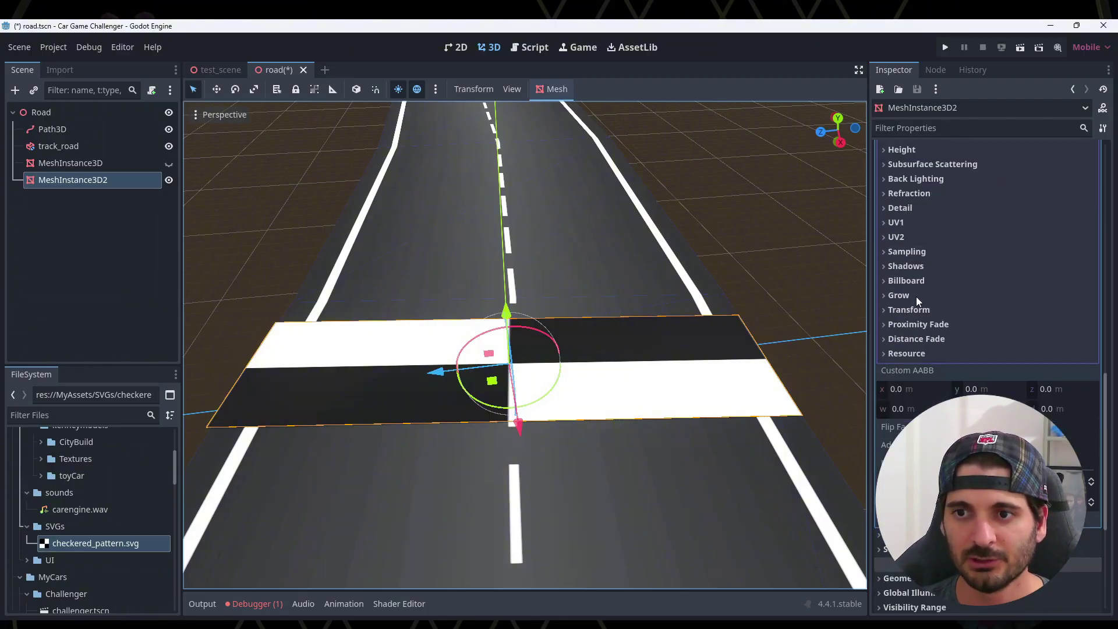
{"action": "scroll", "coordinate": [893, 235], "scroll_direction": "up", "scroll_amount": 3}
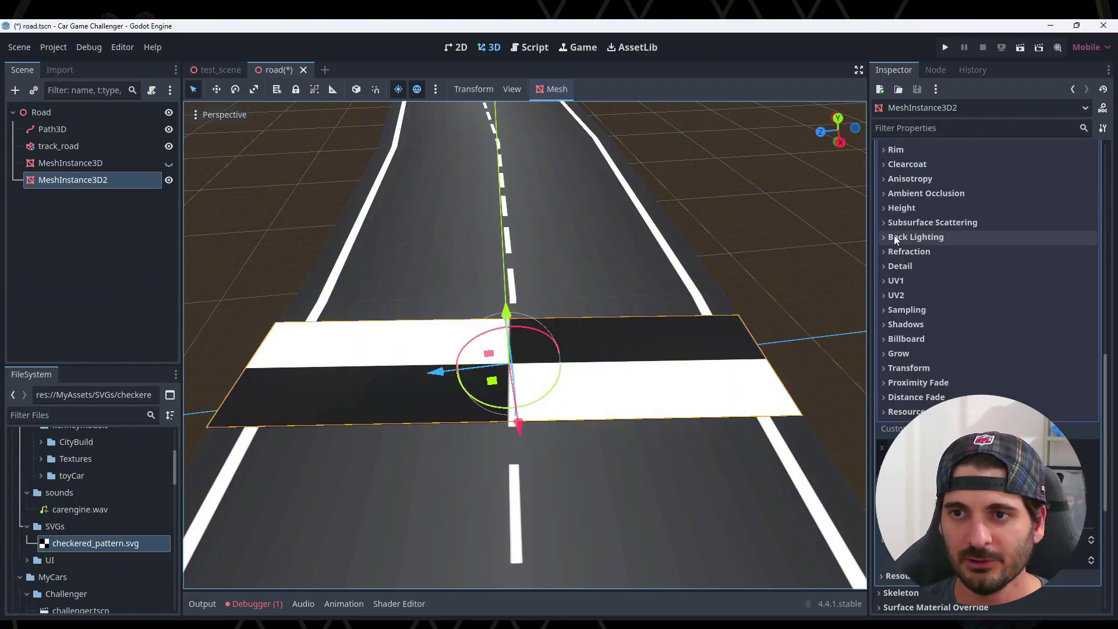
{"action": "scroll", "coordinate": [894, 235], "scroll_direction": "up", "scroll_amount": 5}
{"action": "key", "text": "alt+Tab"}
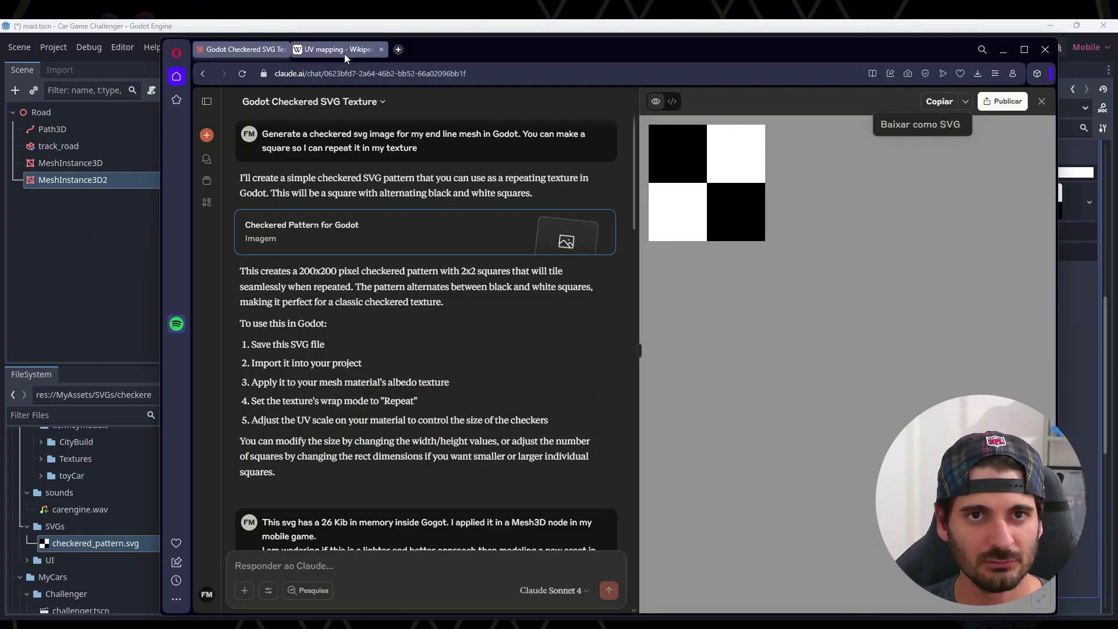
Switch to the 'UV mapping - Wikipedia' tab and scroll through its introduction
{"action": "left_click", "coordinate": [341, 51]}
{"action": "scroll", "coordinate": [556, 282], "scroll_direction": "up", "scroll_amount": 2}
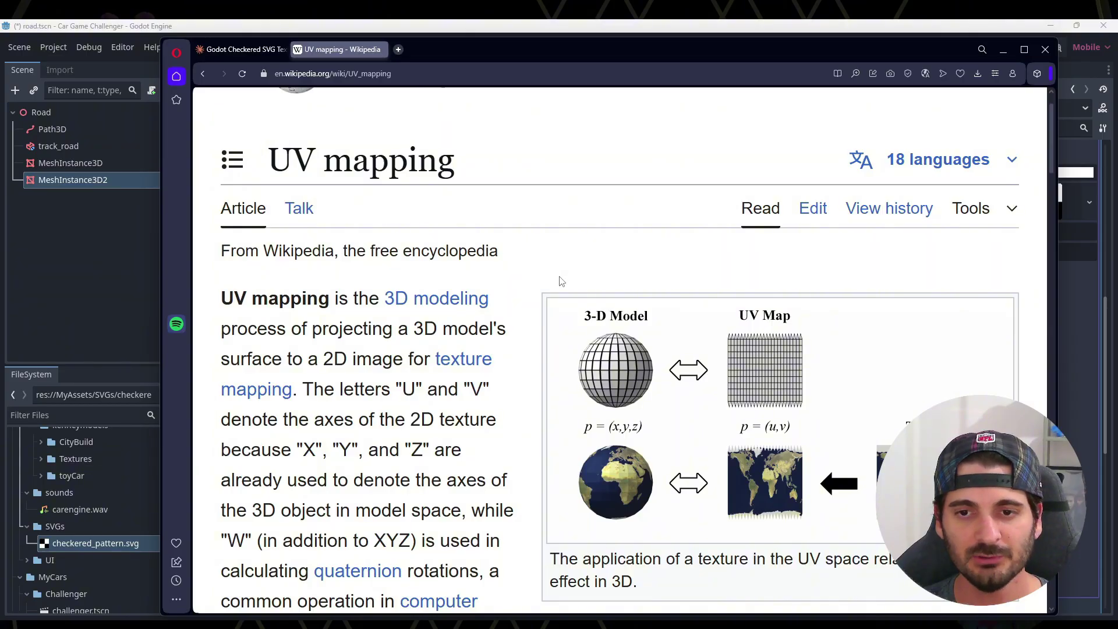
{"action": "scroll", "coordinate": [559, 283], "scroll_direction": "down", "scroll_amount": 1}
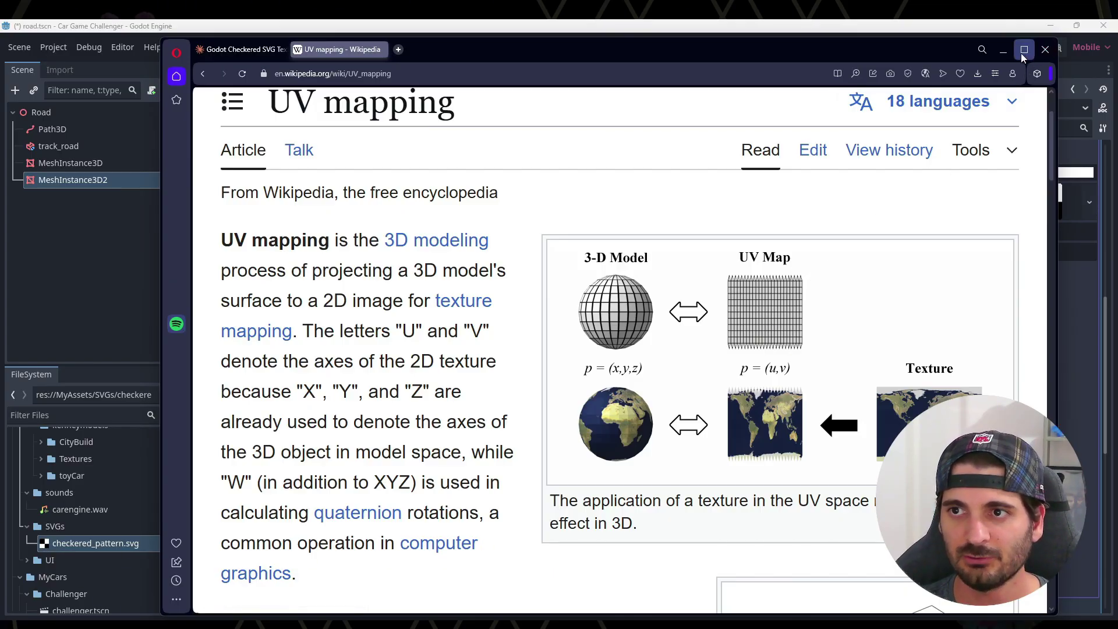
Return to Godot, widen the Inspector panel and orbit to look straight down the road
{"action": "left_click", "coordinate": [1006, 50]}
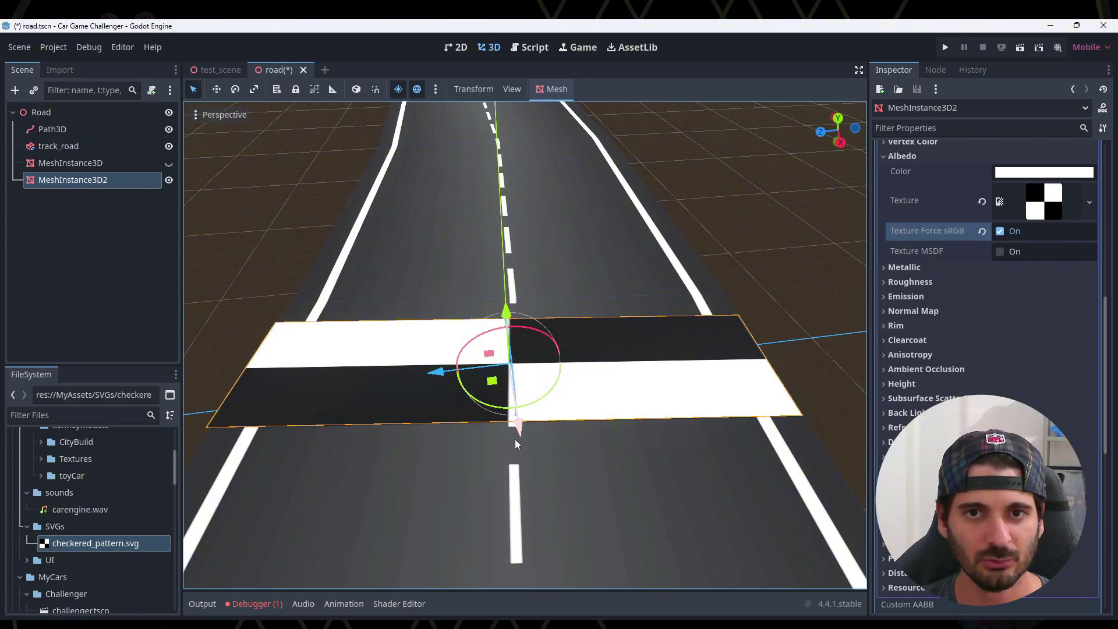
{"action": "scroll", "coordinate": [566, 410], "scroll_direction": "down", "scroll_amount": 3}
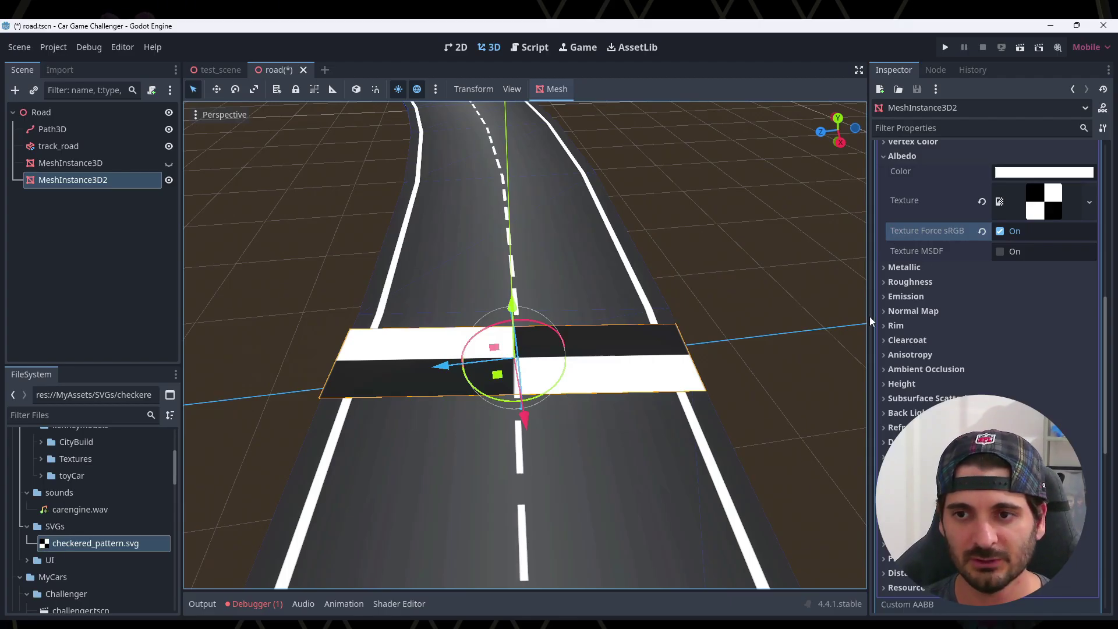
{"action": "left_click_drag", "start_coordinate": [869, 314], "coordinate": [847, 314]}
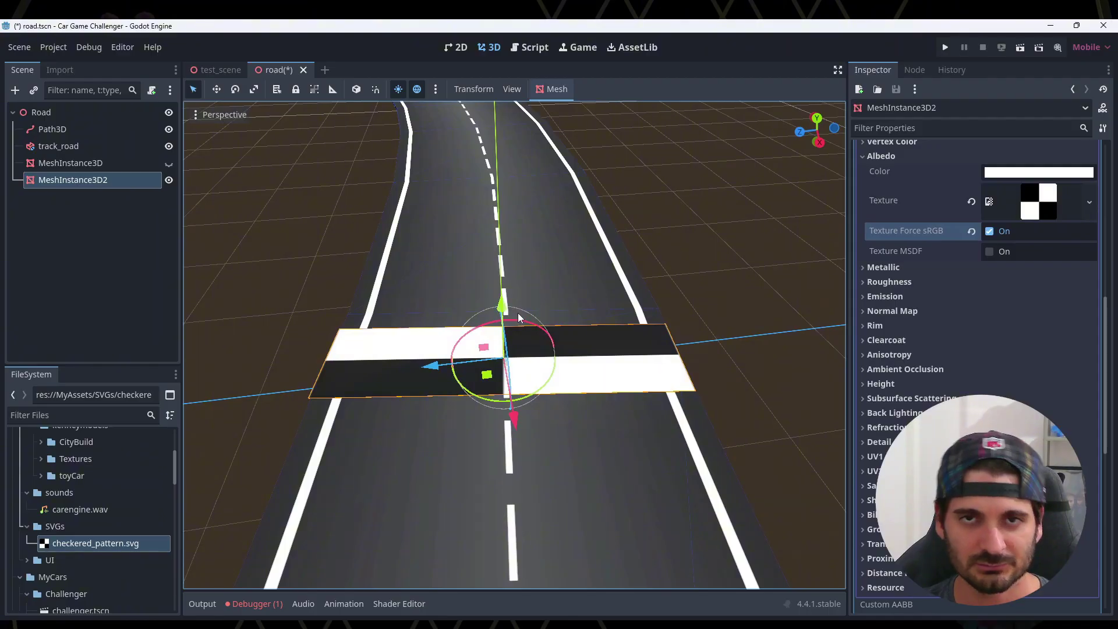
{"action": "middle_click_drag", "start_coordinate": [532, 306], "coordinate": [557, 389]}
{"action": "scroll", "coordinate": [556, 388], "scroll_direction": "up", "scroll_amount": 3}
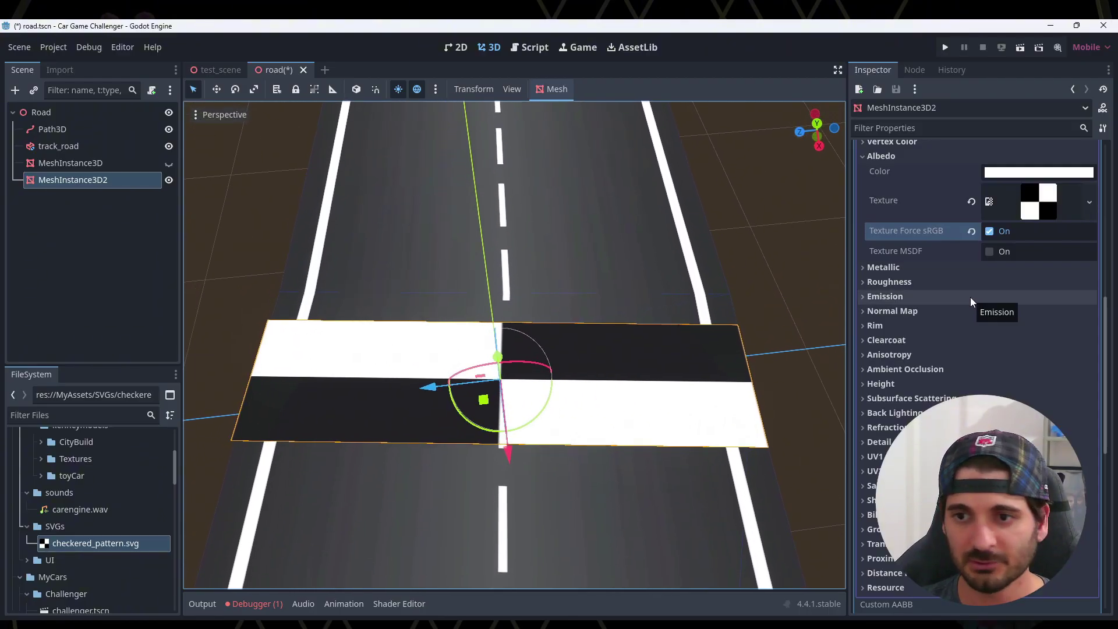
{"action": "scroll", "coordinate": [969, 297], "scroll_direction": "down", "scroll_amount": 2}
Expand UV1, try a linked uniform scale of 2, then reset it to 1 and unlink the axes
{"action": "left_click", "coordinate": [863, 400]}
{"action": "scroll", "coordinate": [908, 400], "scroll_direction": "down", "scroll_amount": 2}
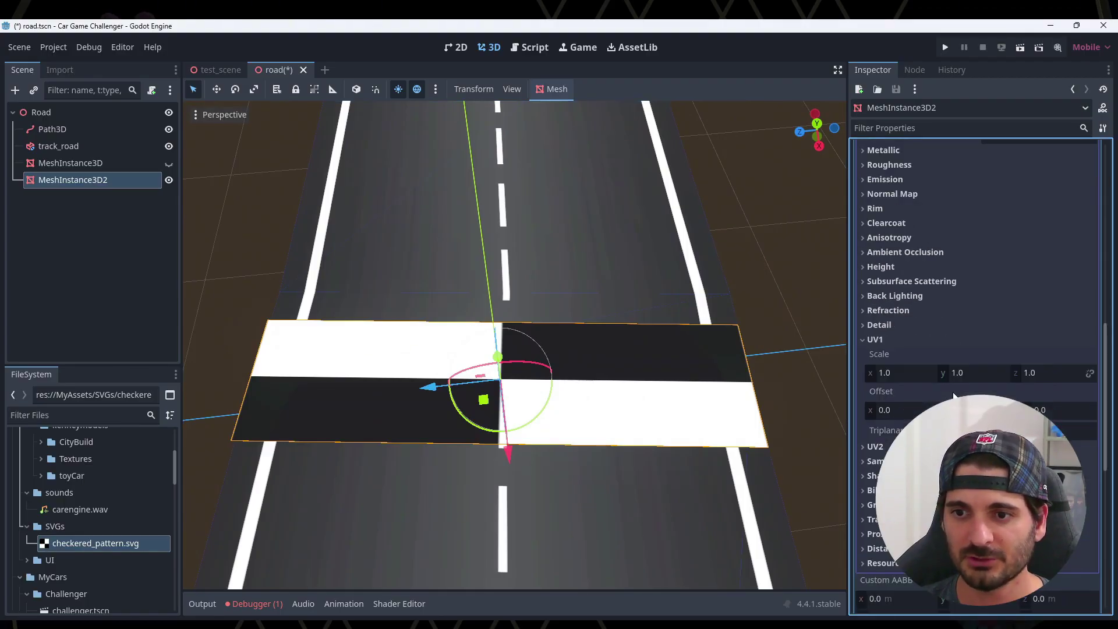
{"action": "left_click", "coordinate": [1090, 373]}
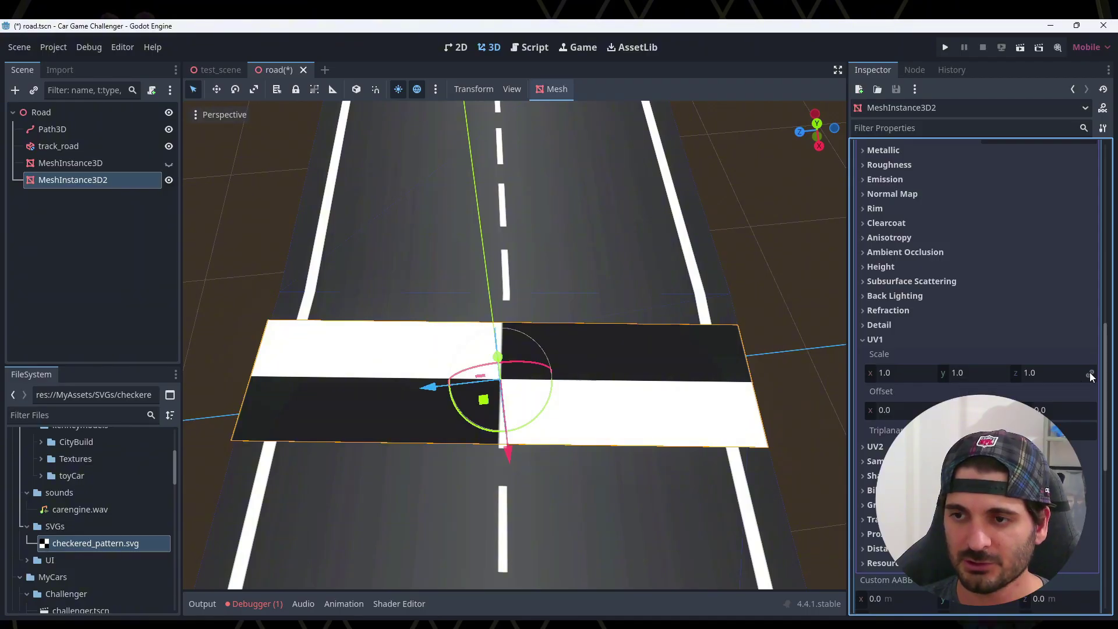
{"action": "left_click", "coordinate": [911, 373]}
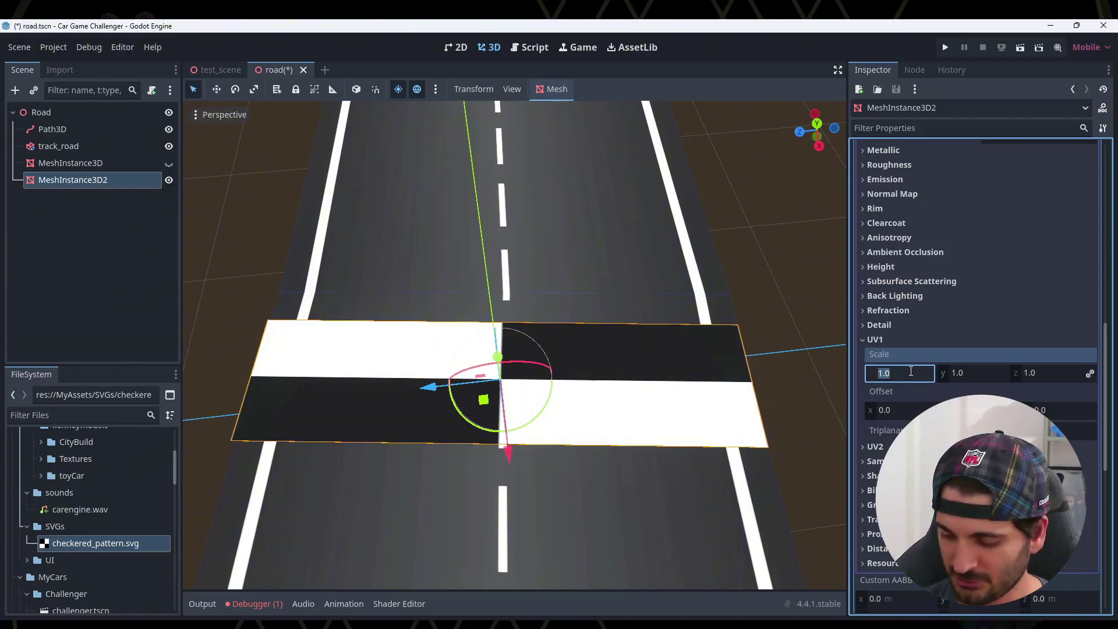
{"action": "type", "text": "2"}
{"action": "key", "text": "Return"}
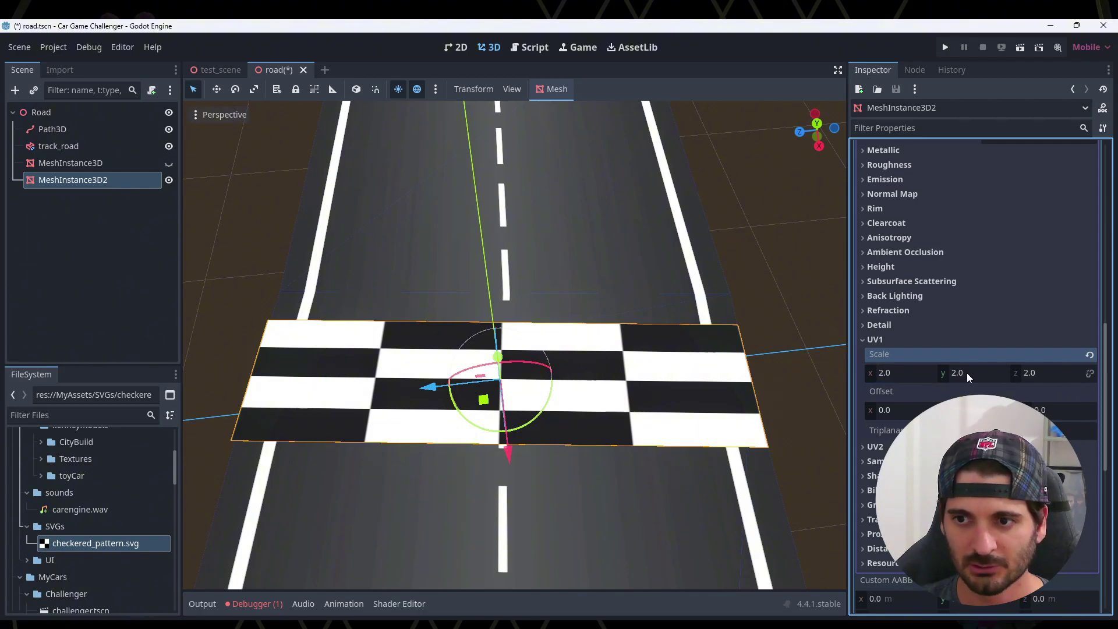
{"action": "left_click", "coordinate": [1090, 356]}
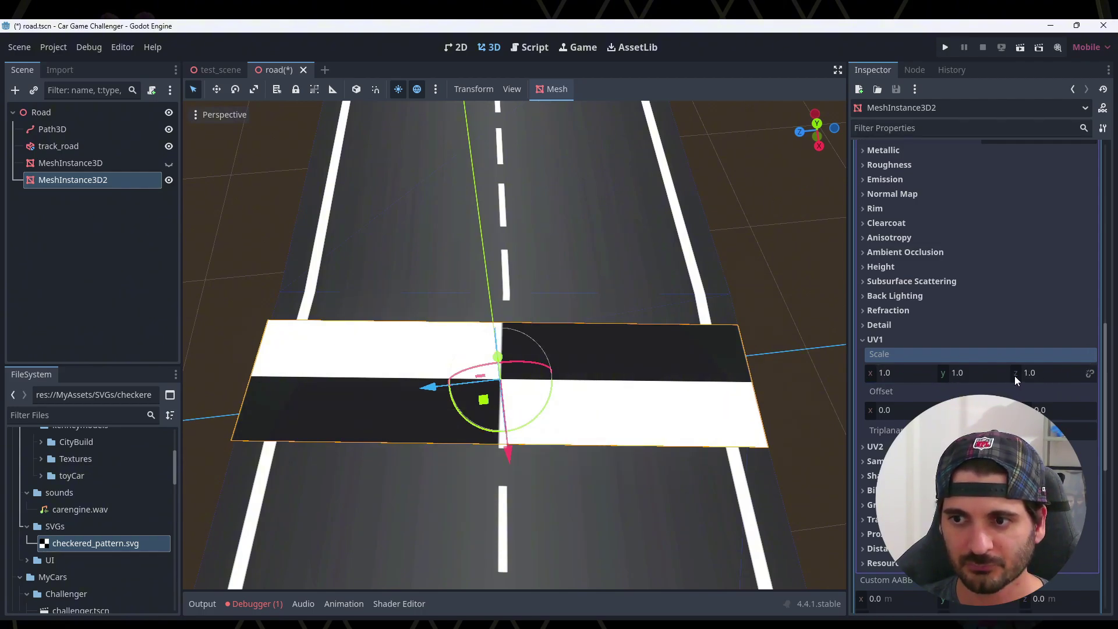
{"action": "left_click", "coordinate": [1089, 374]}
{"action": "scroll", "coordinate": [1089, 376], "scroll_direction": "down", "scroll_amount": 1}
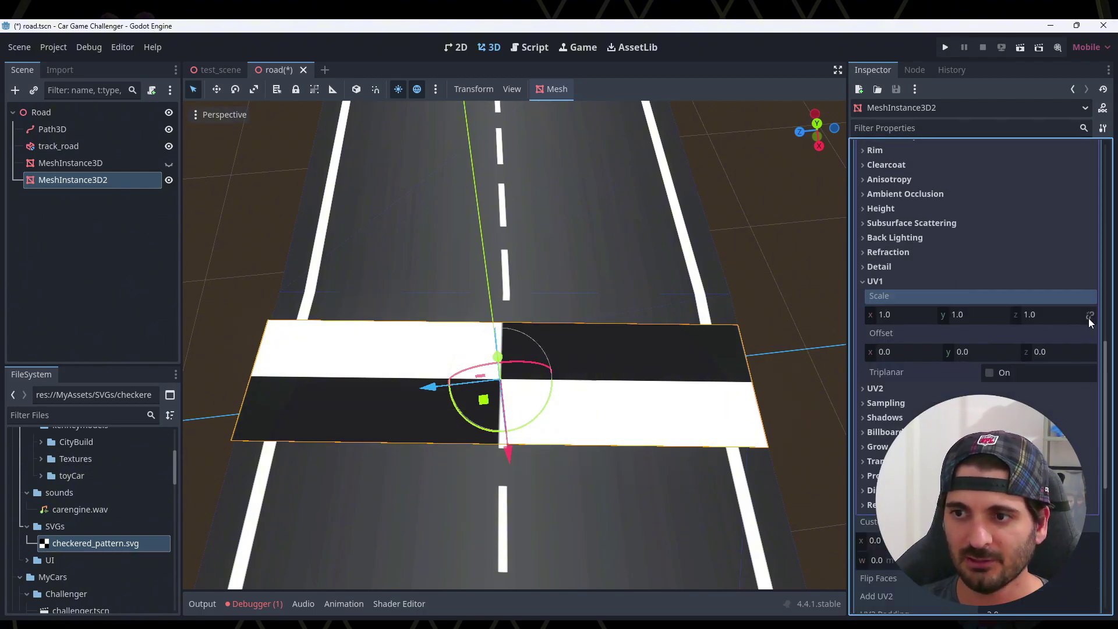
Set UV1 scale x to 2.0 and step the y value through 2.0 and 4.0
{"action": "left_click", "coordinate": [909, 318]}
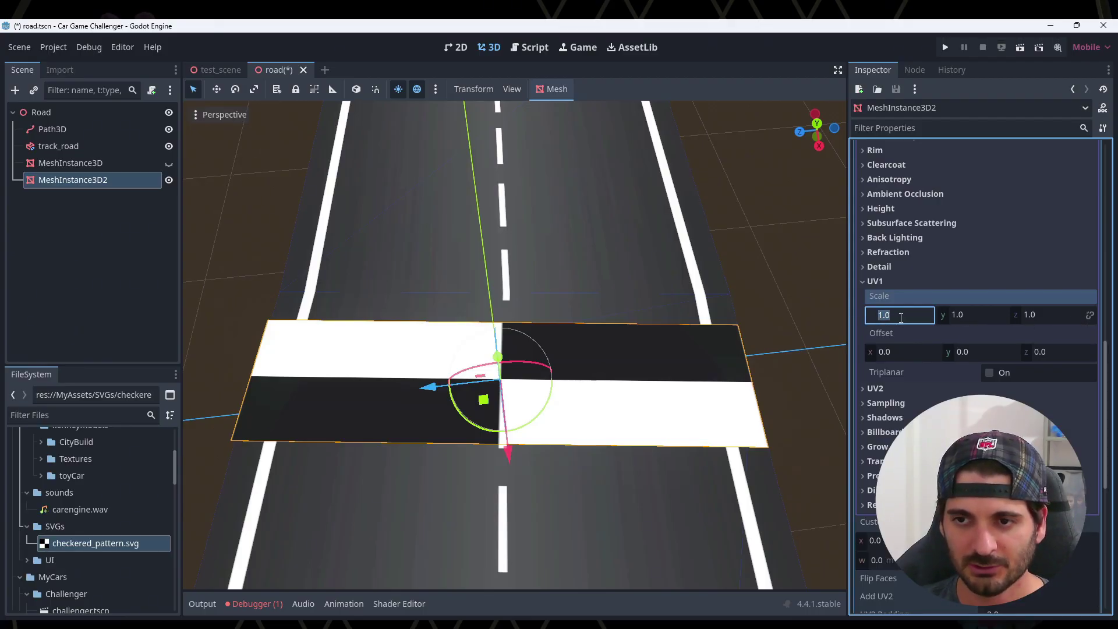
{"action": "type", "text": "2"}
{"action": "key", "text": "Return"}
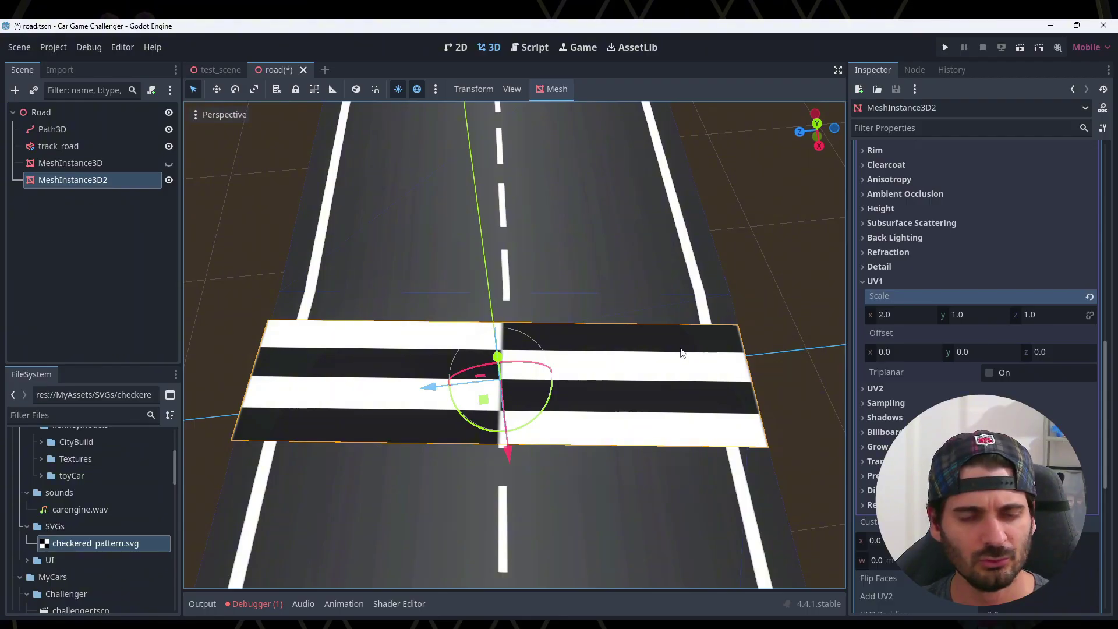
{"action": "left_click", "coordinate": [970, 315]}
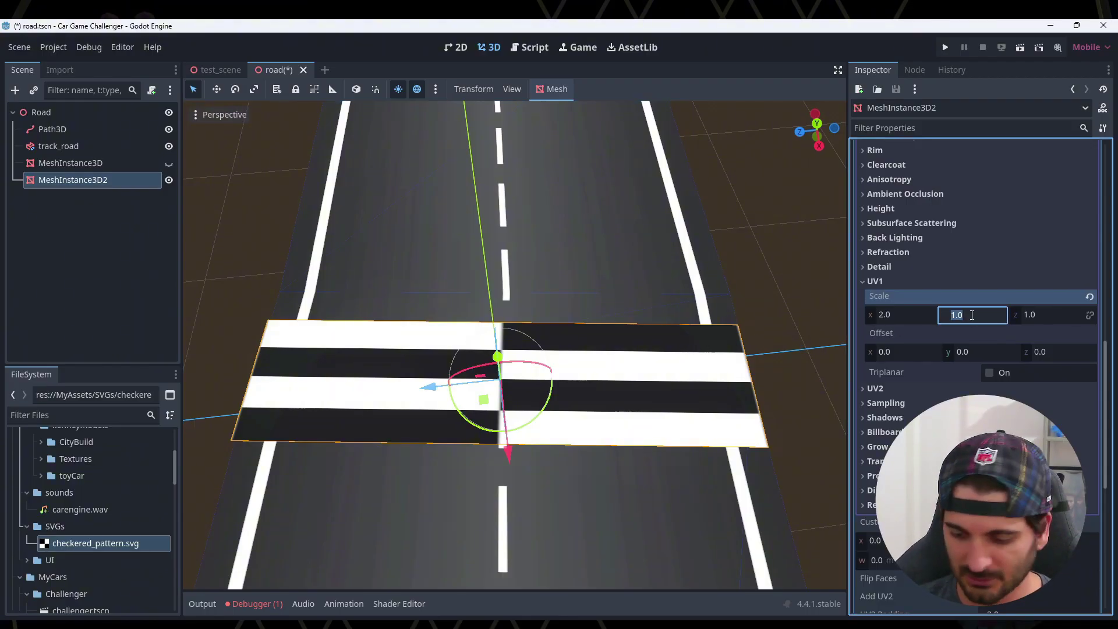
{"action": "key", "text": "Return"}
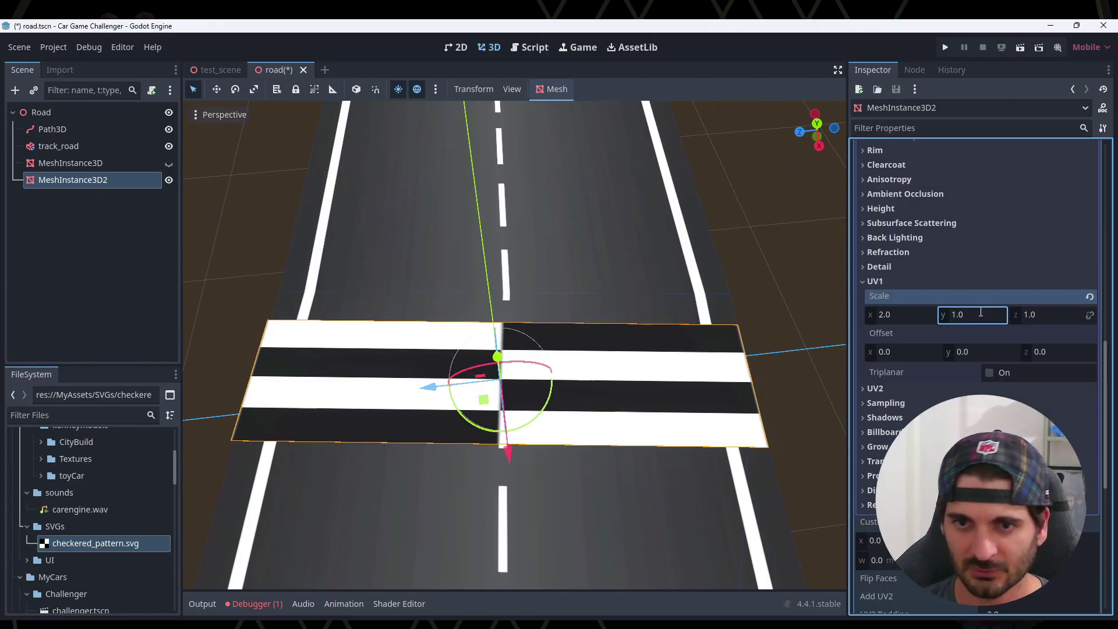
{"action": "left_click", "coordinate": [981, 313]}
{"action": "type", "text": "2"}
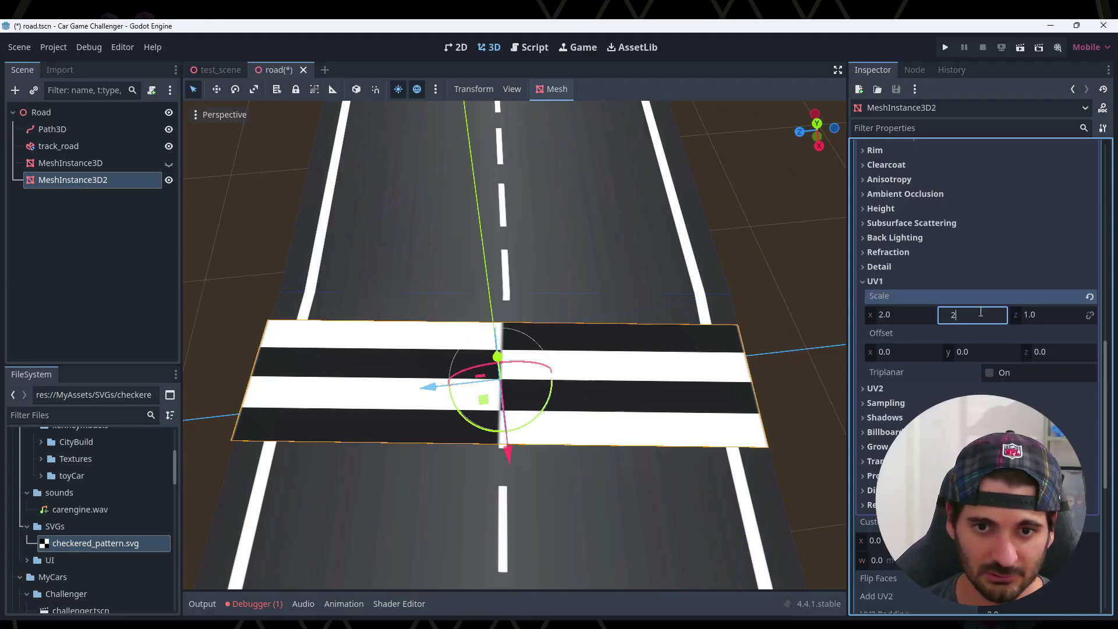
{"action": "key", "text": "Return"}
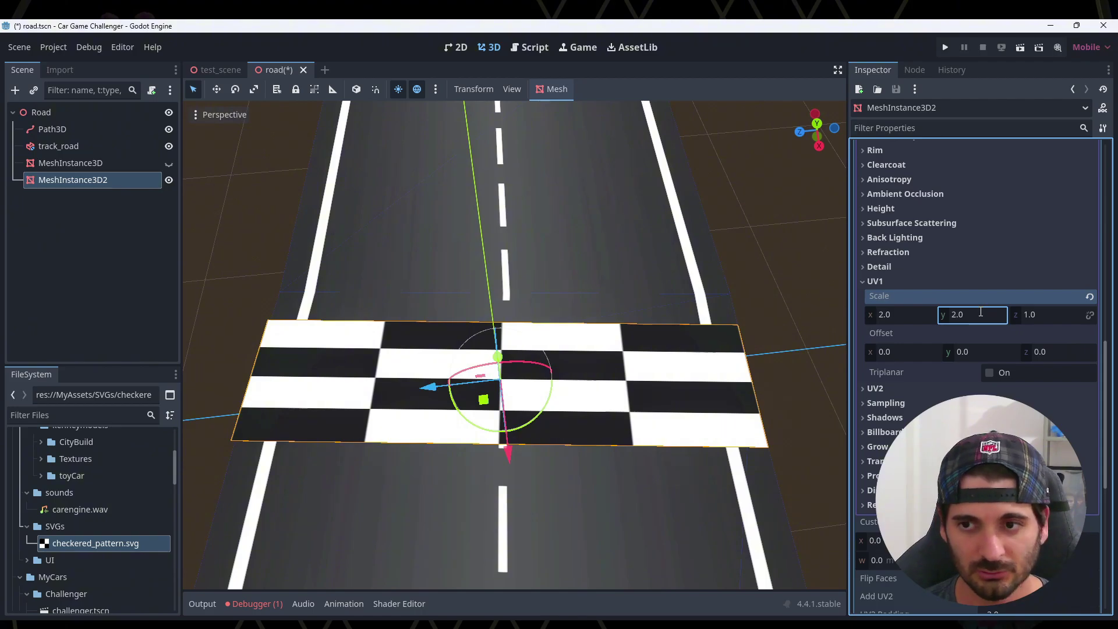
{"action": "left_click", "coordinate": [980, 313]}
{"action": "type", "text": "4"}
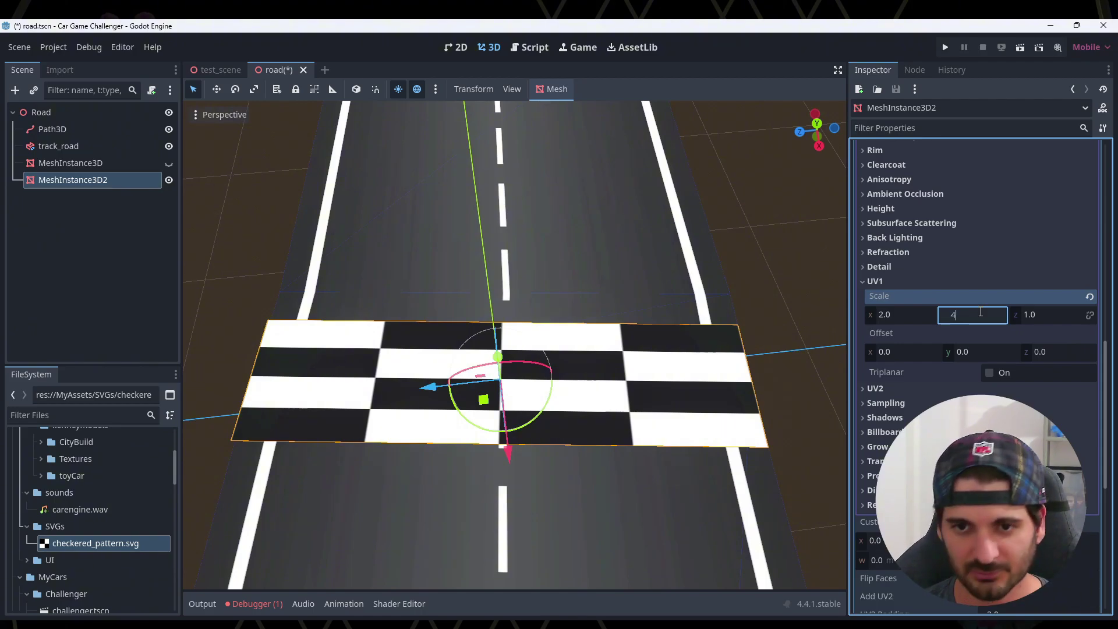
{"action": "key", "text": "Return"}
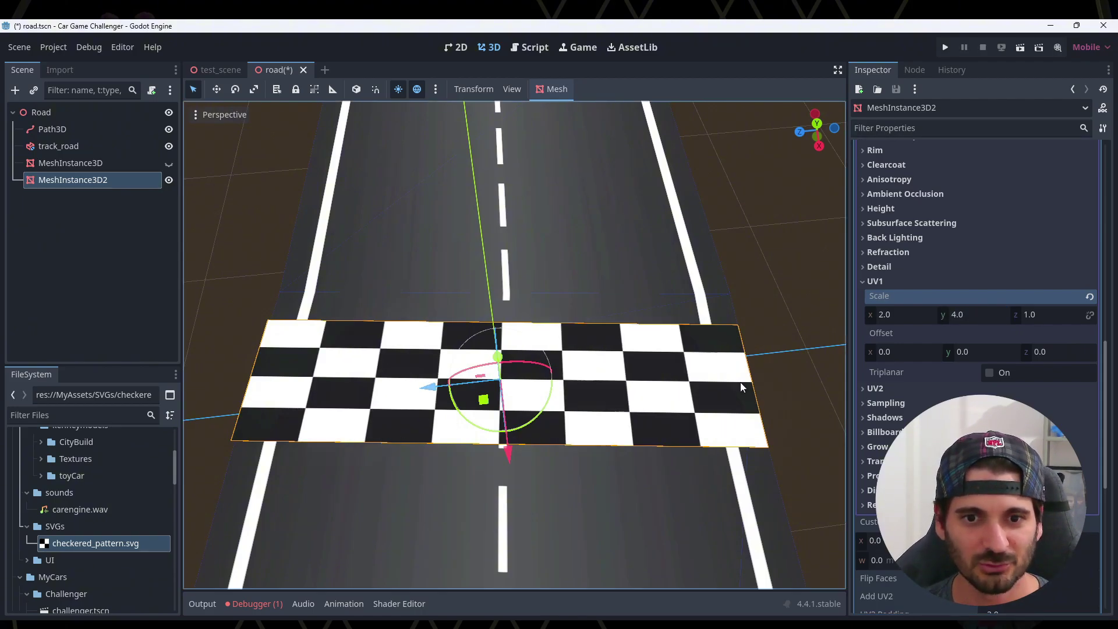
Set UV1 scale y to 7.0, viewing the tiled checker from above
{"action": "left_click", "coordinate": [976, 317]}
{"action": "middle_click_drag", "start_coordinate": [760, 345], "coordinate": [699, 379]}
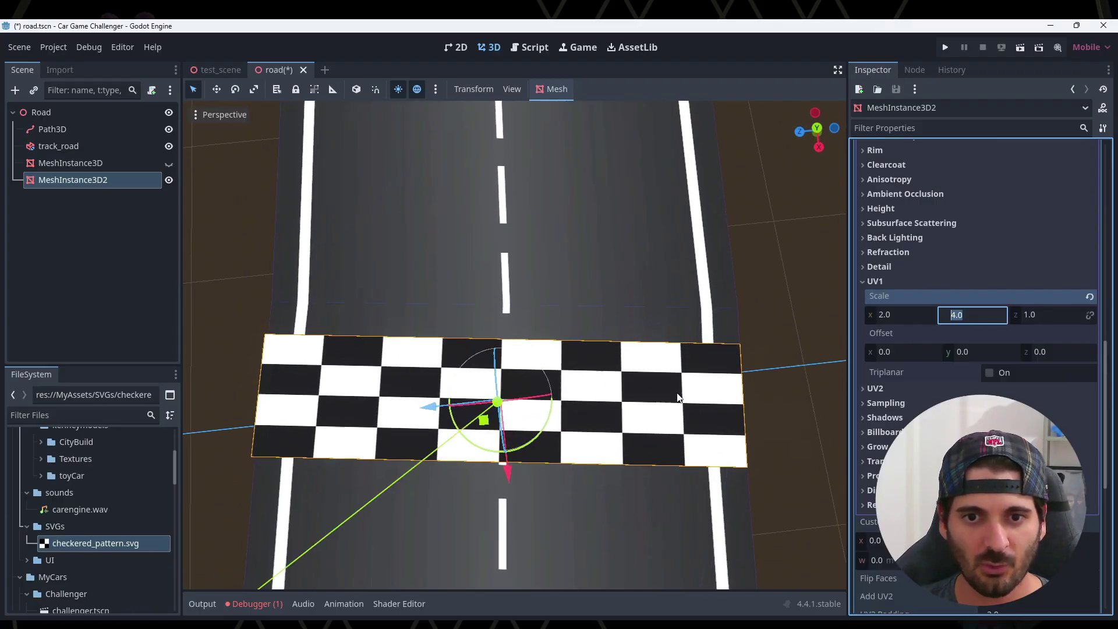
{"action": "scroll", "coordinate": [678, 396], "scroll_direction": "up", "scroll_amount": 2}
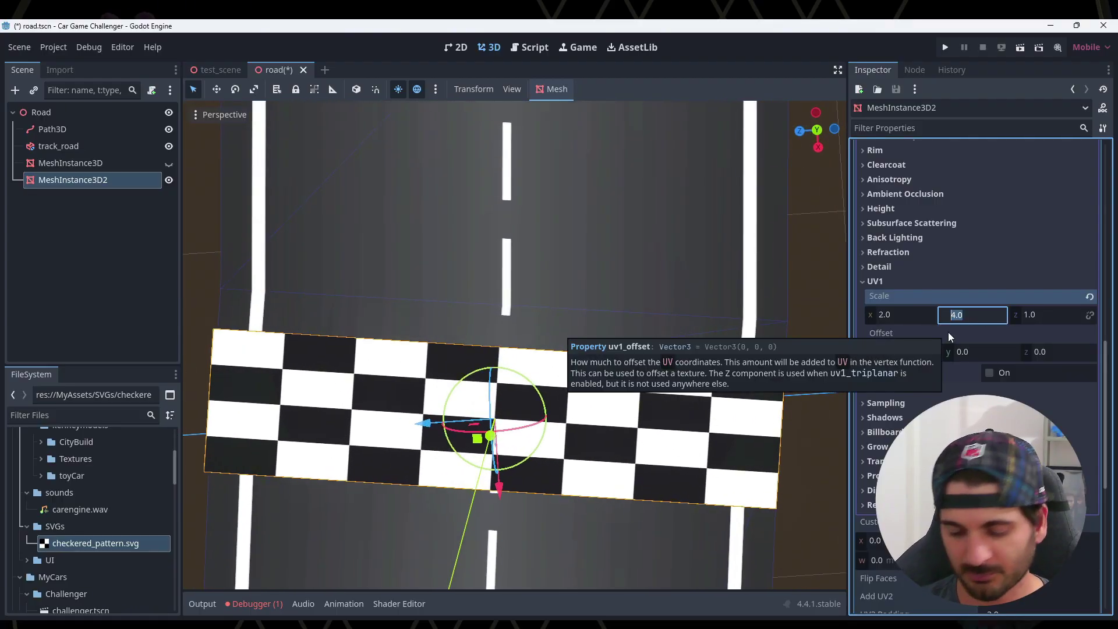
{"action": "type", "text": "7"}
{"action": "key", "text": "Return"}
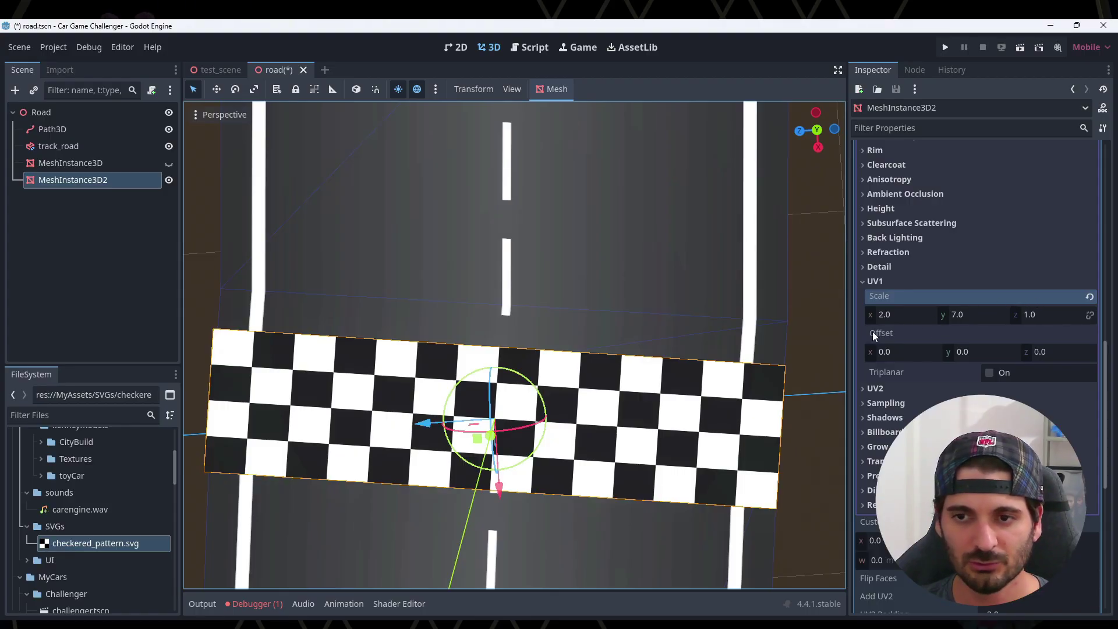
Orbit low over the checkered plane and inspect its geometry and shadow casting settings
{"action": "scroll", "coordinate": [628, 458], "scroll_direction": "down", "scroll_amount": 5}
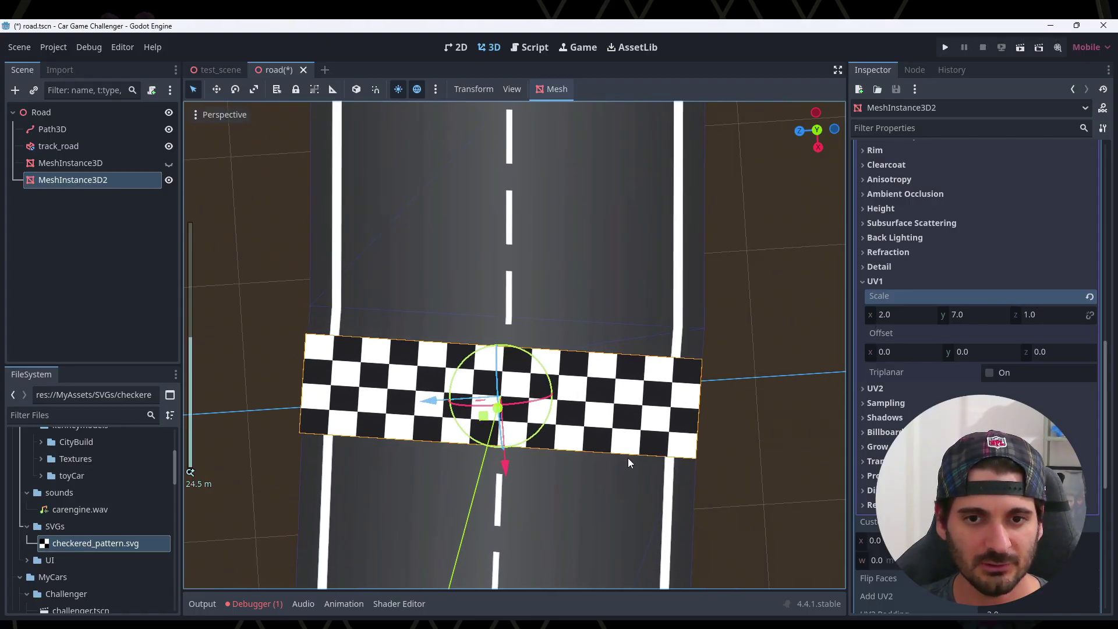
{"action": "mouse_move", "coordinate": [628, 458]}
{"action": "middle_mouse_down"}
{"action": "mouse_move", "coordinate": [421, 429]}
{"action": "mouse_move", "coordinate": [487, 389]}
{"action": "middle_mouse_up"}
{"action": "scroll", "coordinate": [483, 383], "scroll_direction": "up", "scroll_amount": 2}
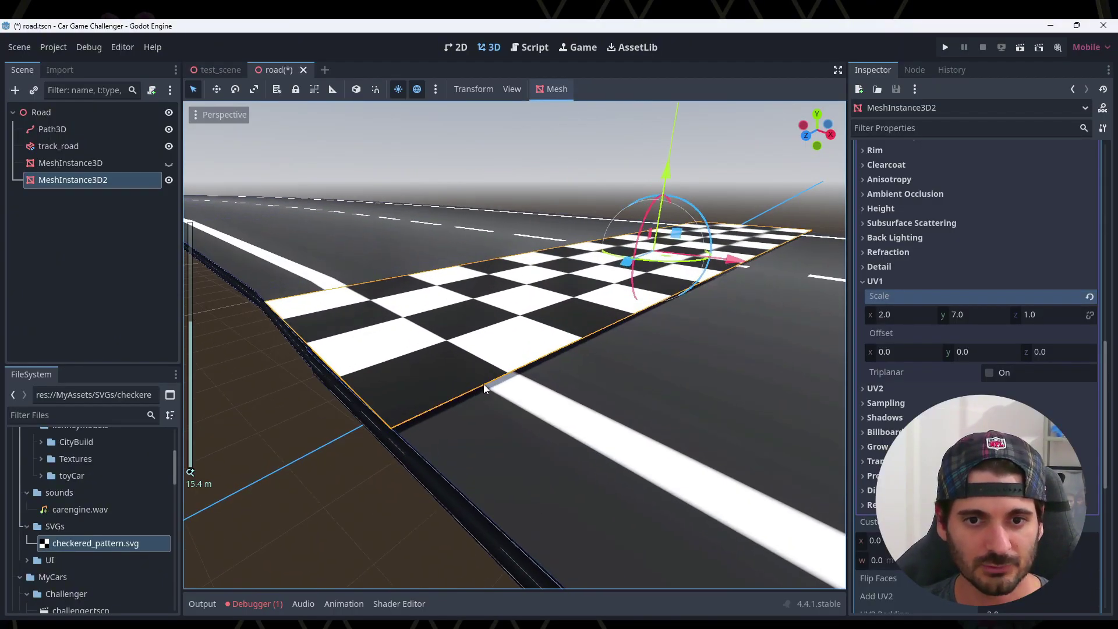
{"action": "scroll", "coordinate": [483, 383], "scroll_direction": "up", "scroll_amount": 2}
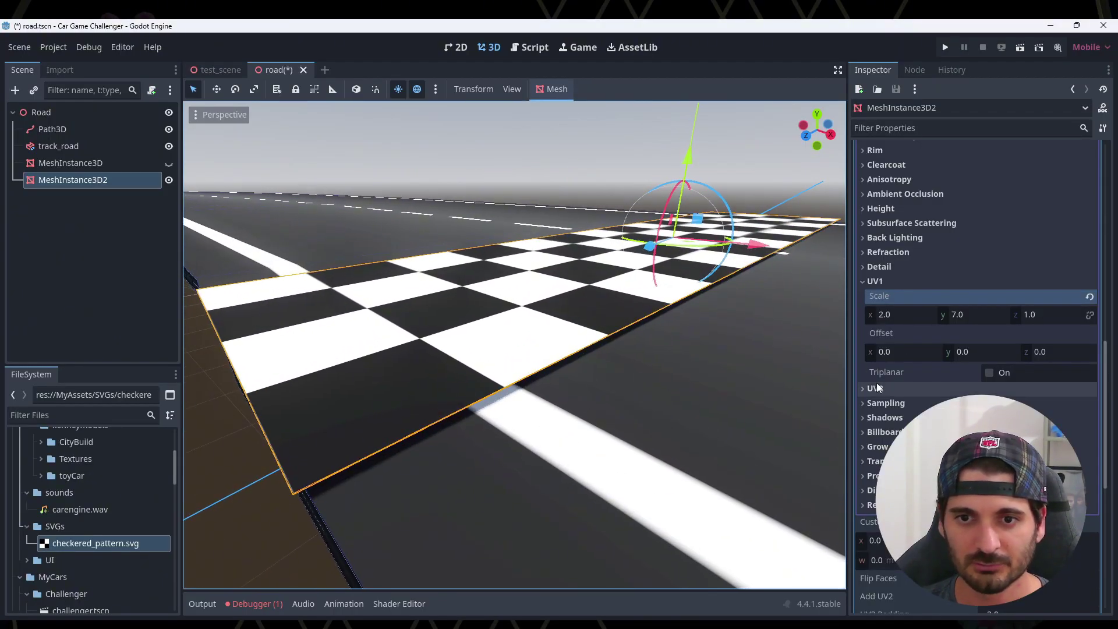
{"action": "scroll", "coordinate": [916, 417], "scroll_direction": "down", "scroll_amount": 5}
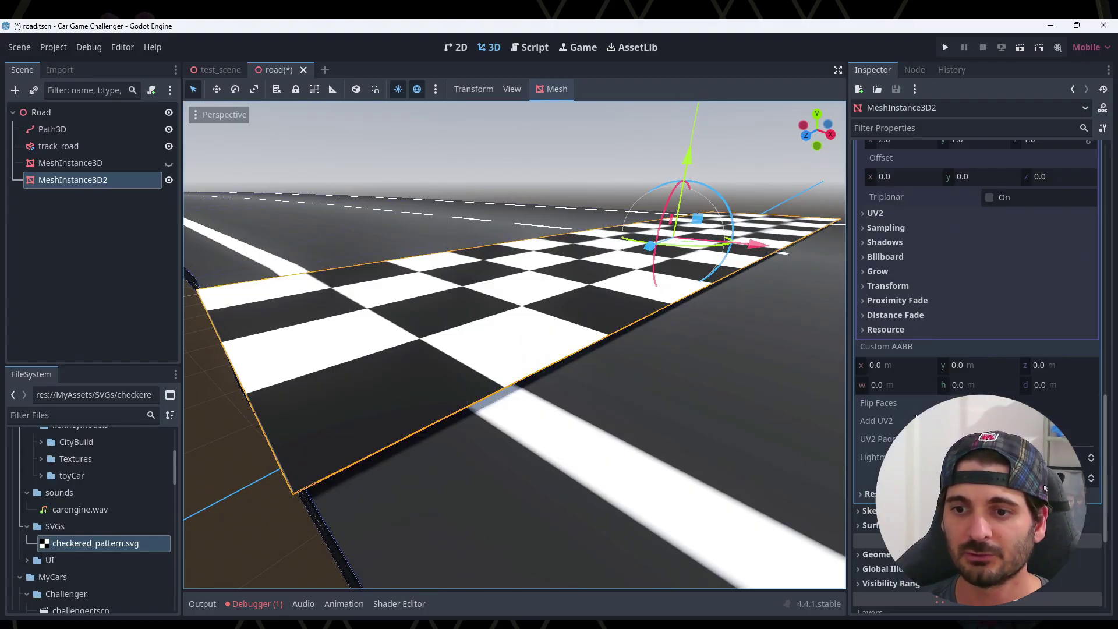
{"action": "scroll", "coordinate": [917, 417], "scroll_direction": "down", "scroll_amount": 3}
{"action": "scroll", "coordinate": [916, 417], "scroll_direction": "down", "scroll_amount": 3}
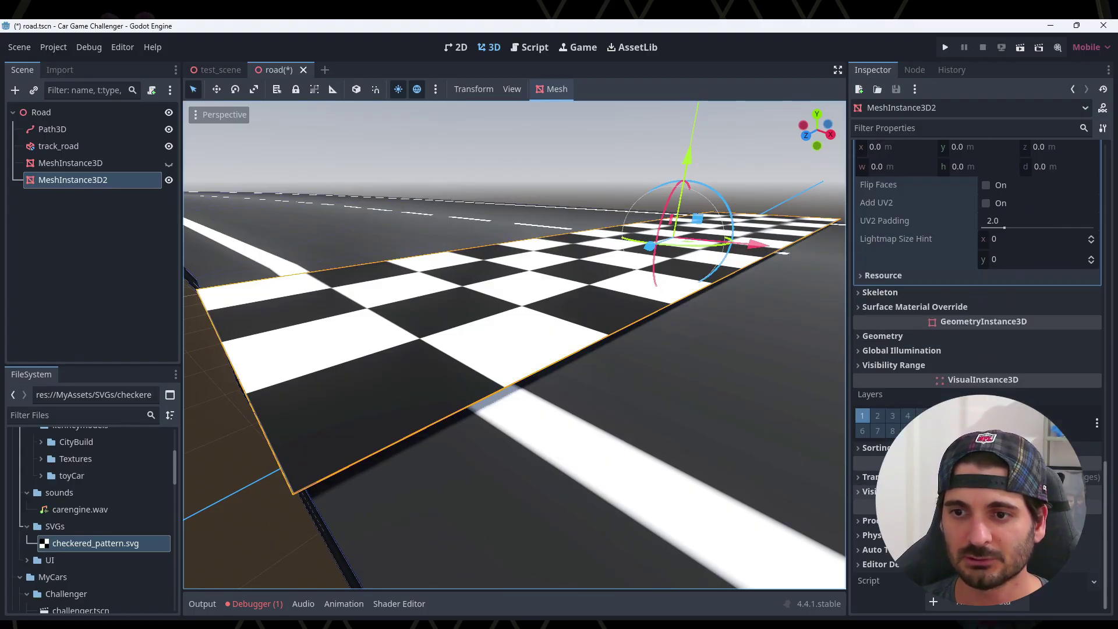
{"action": "left_click", "coordinate": [883, 336]}
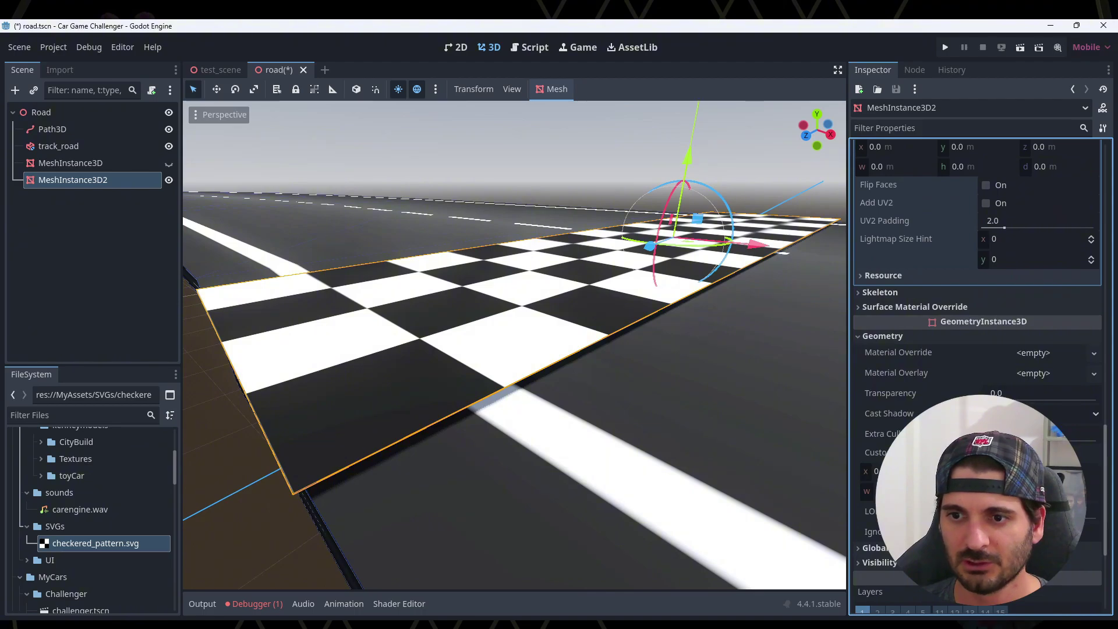
{"action": "left_click", "coordinate": [955, 413]}
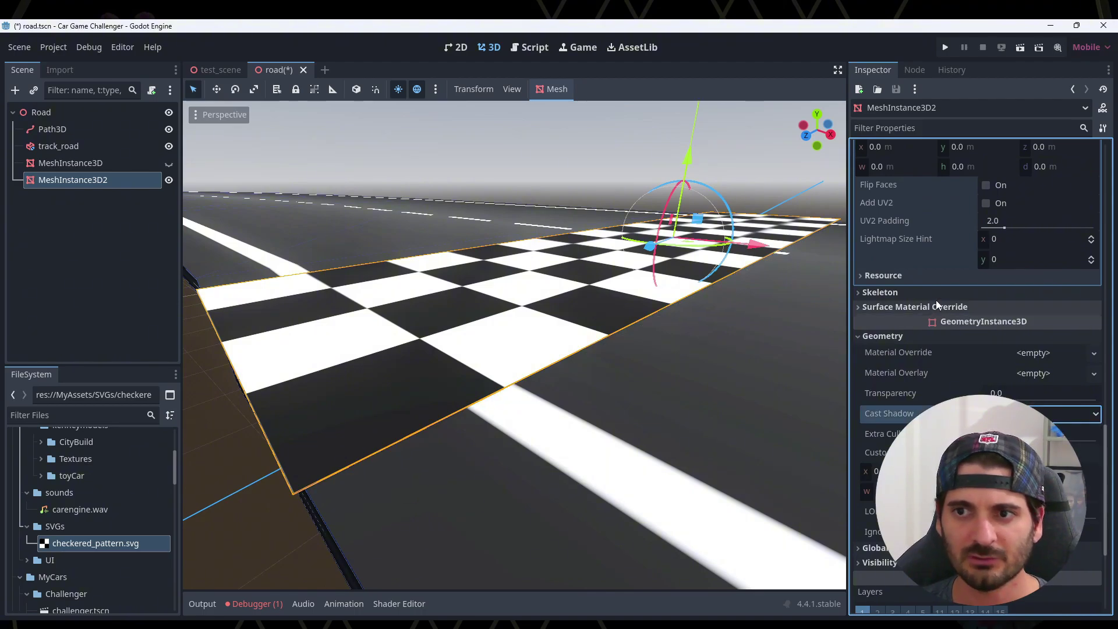
Lower the checkered plane slightly along Y so it rests on the road surface
{"action": "scroll", "coordinate": [963, 279], "scroll_direction": "up", "scroll_amount": 3}
{"action": "scroll", "coordinate": [963, 279], "scroll_direction": "up", "scroll_amount": 4}
{"action": "scroll", "coordinate": [963, 278], "scroll_direction": "up", "scroll_amount": 3}
{"action": "scroll", "coordinate": [964, 280], "scroll_direction": "down", "scroll_amount": 2}
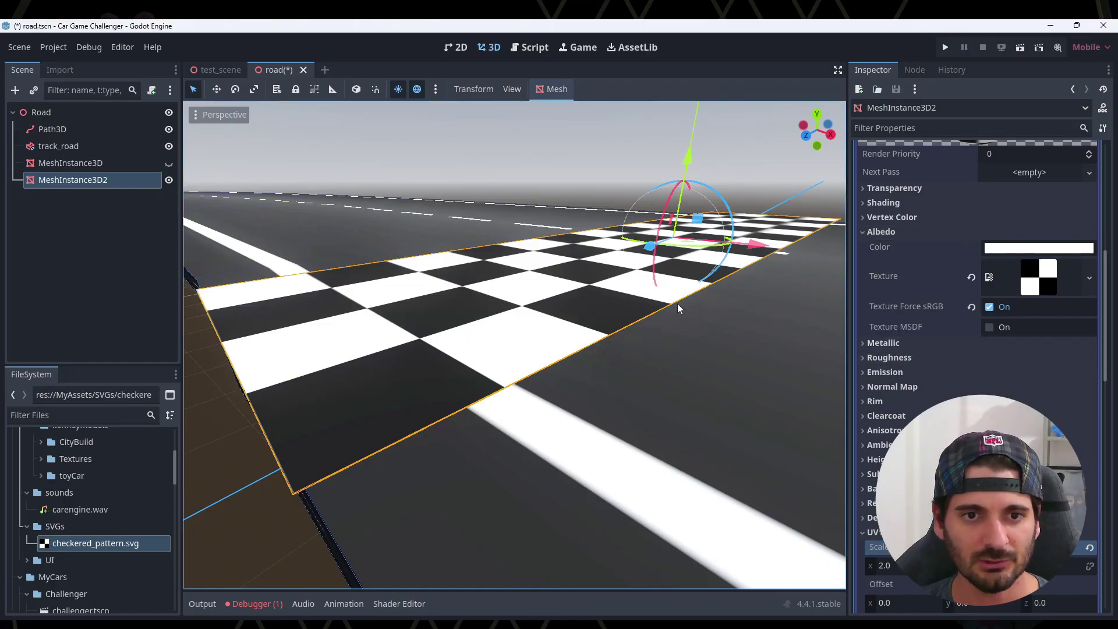
{"action": "left_click_drag", "start_coordinate": [687, 157], "coordinate": [688, 161]}
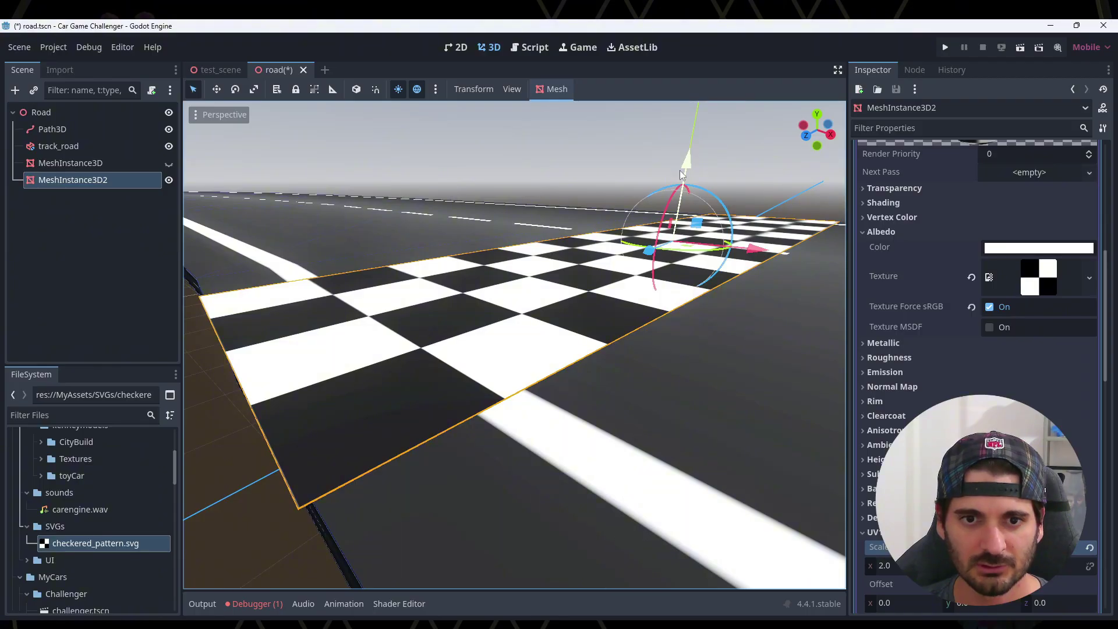
{"action": "scroll", "coordinate": [694, 295], "scroll_direction": "up", "scroll_amount": 2}
{"action": "mouse_move", "coordinate": [695, 295]}
{"action": "middle_mouse_down"}
{"action": "mouse_move", "coordinate": [641, 349]}
{"action": "mouse_move", "coordinate": [599, 349]}
{"action": "mouse_move", "coordinate": [483, 304]}
{"action": "mouse_move", "coordinate": [606, 334]}
{"action": "mouse_move", "coordinate": [486, 345]}
{"action": "middle_mouse_up"}
Orbit around the finish line to review it lying across the road
{"action": "scroll", "coordinate": [598, 350], "scroll_direction": "down", "scroll_amount": 3}
{"action": "scroll", "coordinate": [483, 305], "scroll_direction": "down", "scroll_amount": 10}
{"action": "scroll", "coordinate": [487, 345], "scroll_direction": "down", "scroll_amount": 2}
{"action": "scroll", "coordinate": [486, 345], "scroll_direction": "up", "scroll_amount": 7}
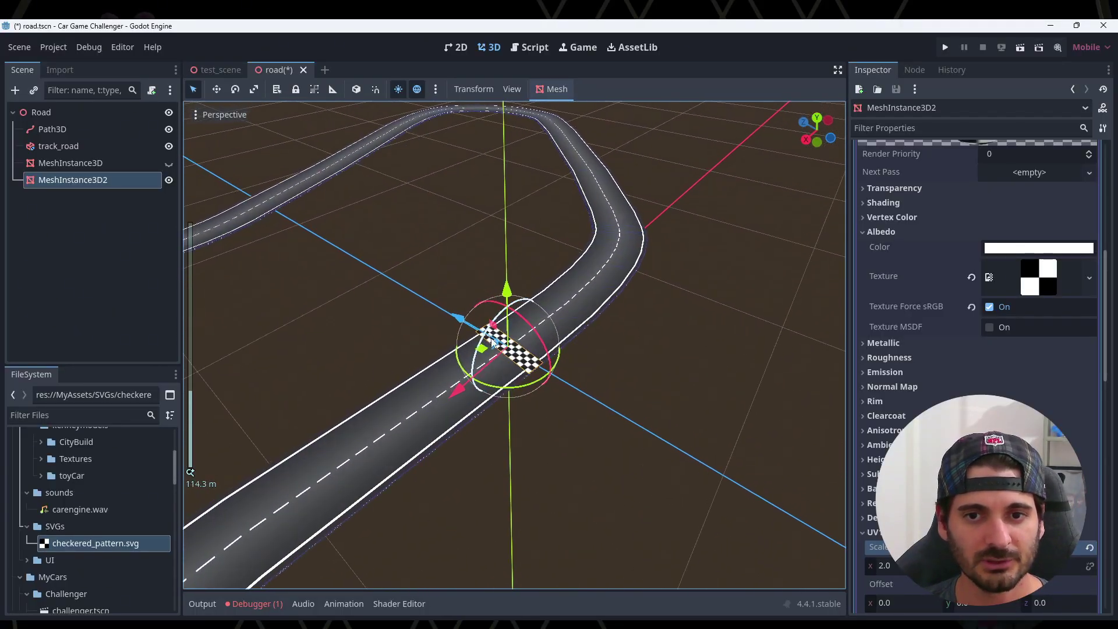
{"action": "scroll", "coordinate": [492, 343], "scroll_direction": "up", "scroll_amount": 7}
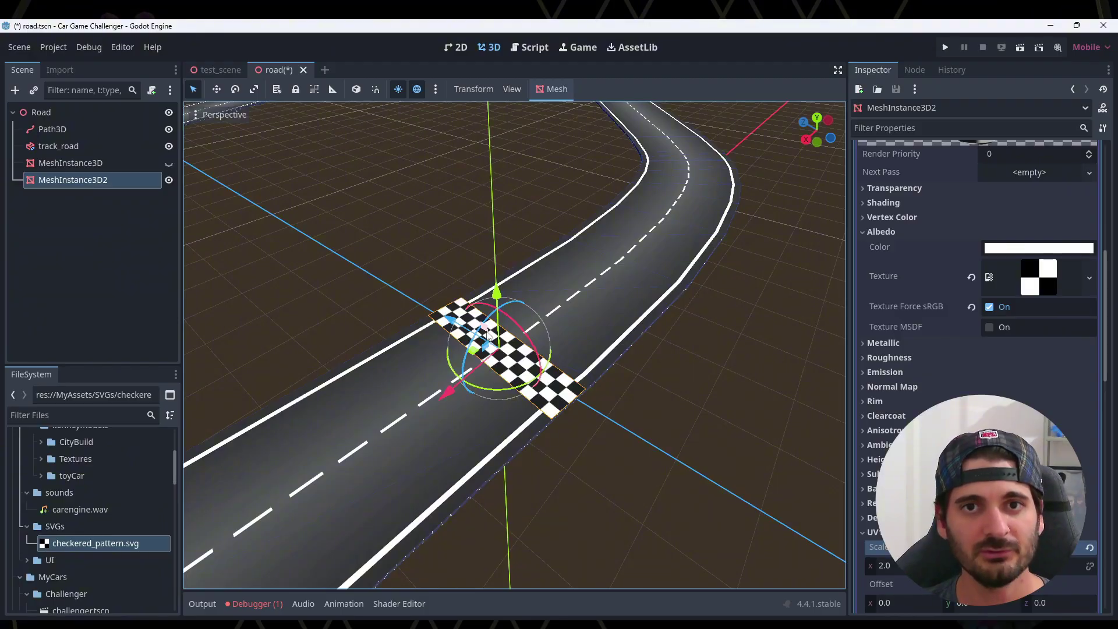
{"action": "scroll", "coordinate": [554, 310], "scroll_direction": "down", "scroll_amount": 2}
{"action": "scroll", "coordinate": [600, 312], "scroll_direction": "up", "scroll_amount": 2}
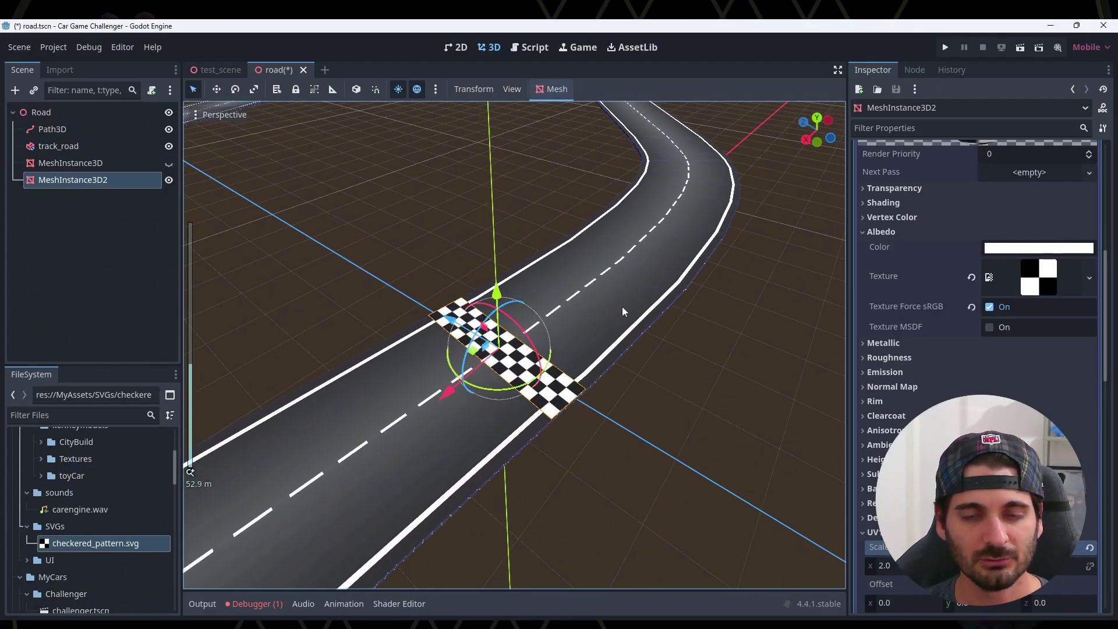
{"action": "mouse_move", "coordinate": [622, 307]}
{"action": "middle_mouse_down"}
{"action": "mouse_move", "coordinate": [585, 332]}
{"action": "mouse_move", "coordinate": [691, 331]}
{"action": "middle_mouse_up"}
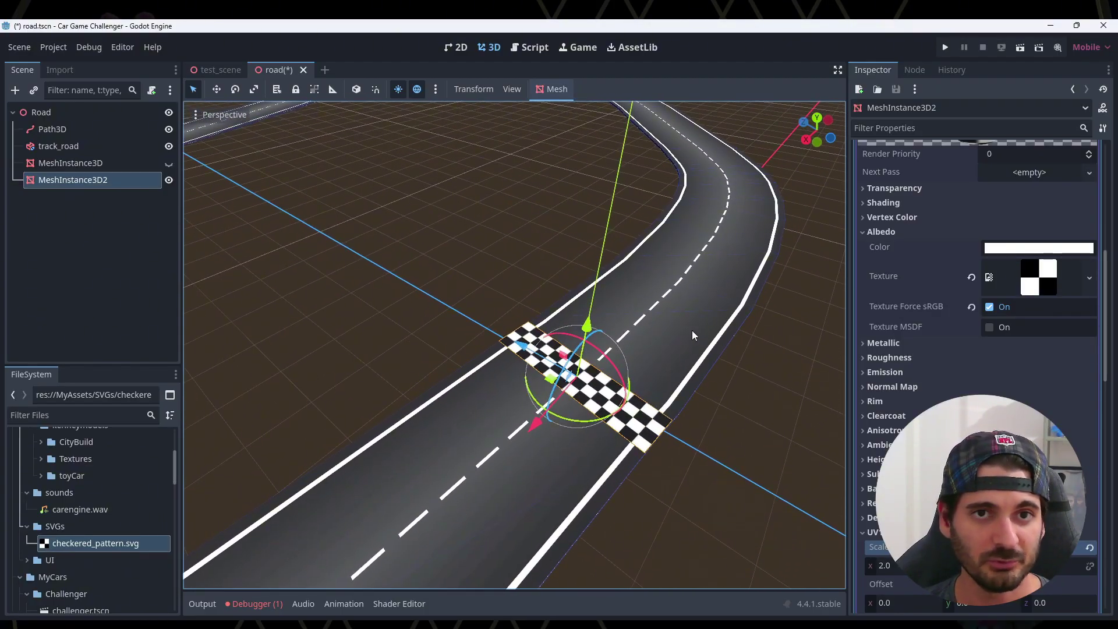
Orbit out to a wide view of the finish line in test_scene
{"action": "left_click", "coordinate": [209, 71]}
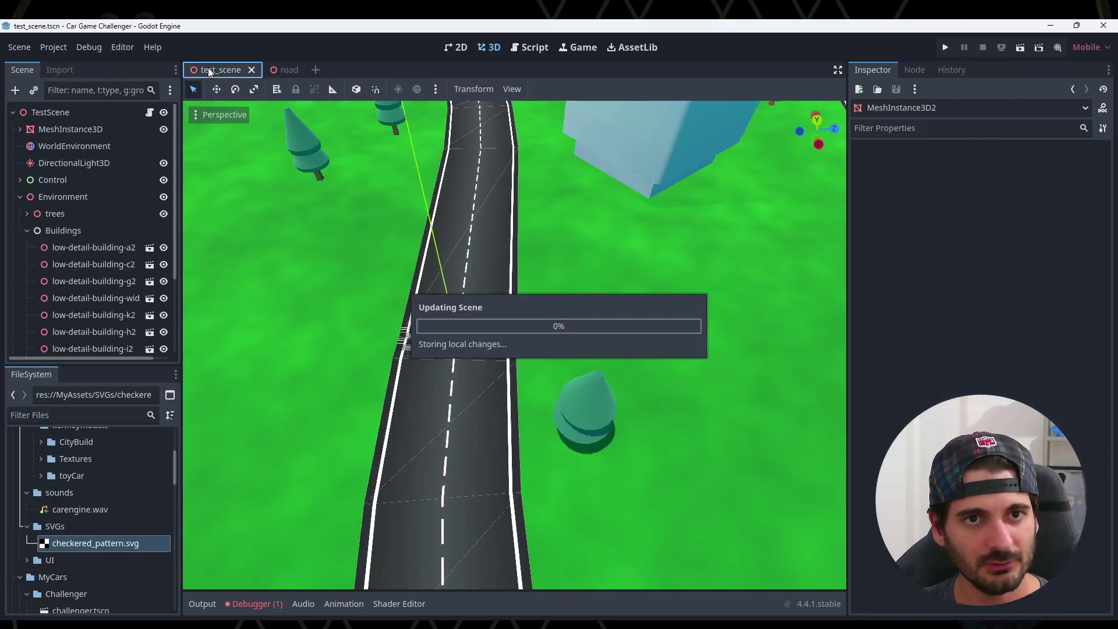
{"action": "scroll", "coordinate": [554, 289], "scroll_direction": "up", "scroll_amount": 3}
{"action": "mouse_move", "coordinate": [554, 289]}
{"action": "middle_mouse_down"}
{"action": "mouse_move", "coordinate": [491, 324]}
{"action": "mouse_move", "coordinate": [600, 319]}
{"action": "mouse_move", "coordinate": [394, 313]}
{"action": "middle_mouse_up"}
{"action": "scroll", "coordinate": [489, 326], "scroll_direction": "down", "scroll_amount": 3}
{"action": "scroll", "coordinate": [516, 269], "scroll_direction": "up", "scroll_amount": 2}
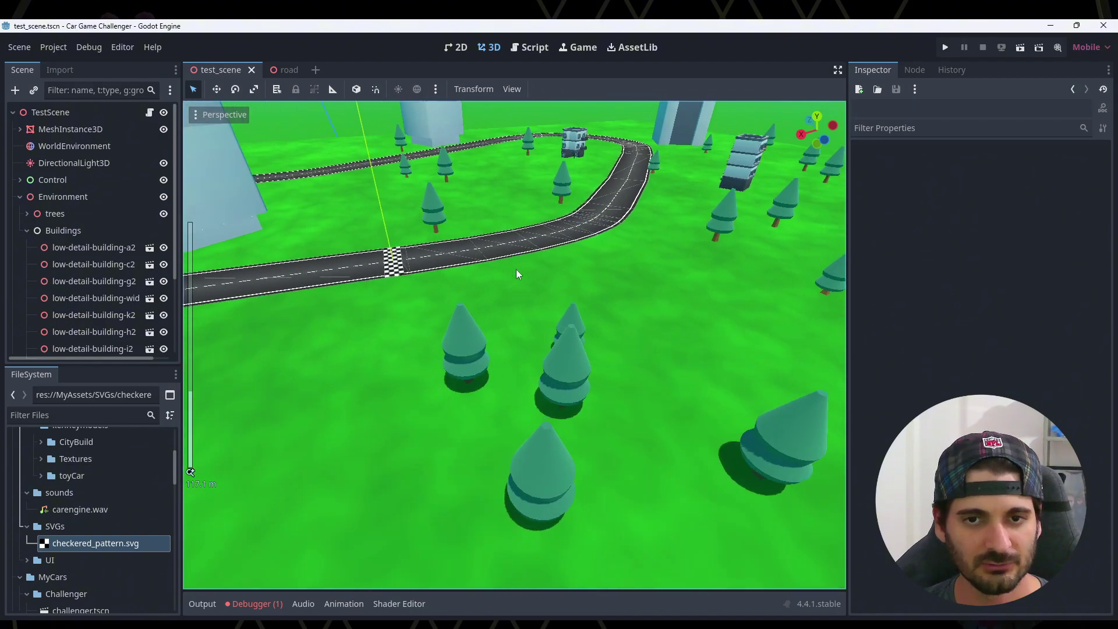
{"action": "scroll", "coordinate": [516, 269], "scroll_direction": "up", "scroll_amount": 3}
Return to the road scene and zoom in on the road with the checkered strip
{"action": "key", "text": "ctrl+Tab"}
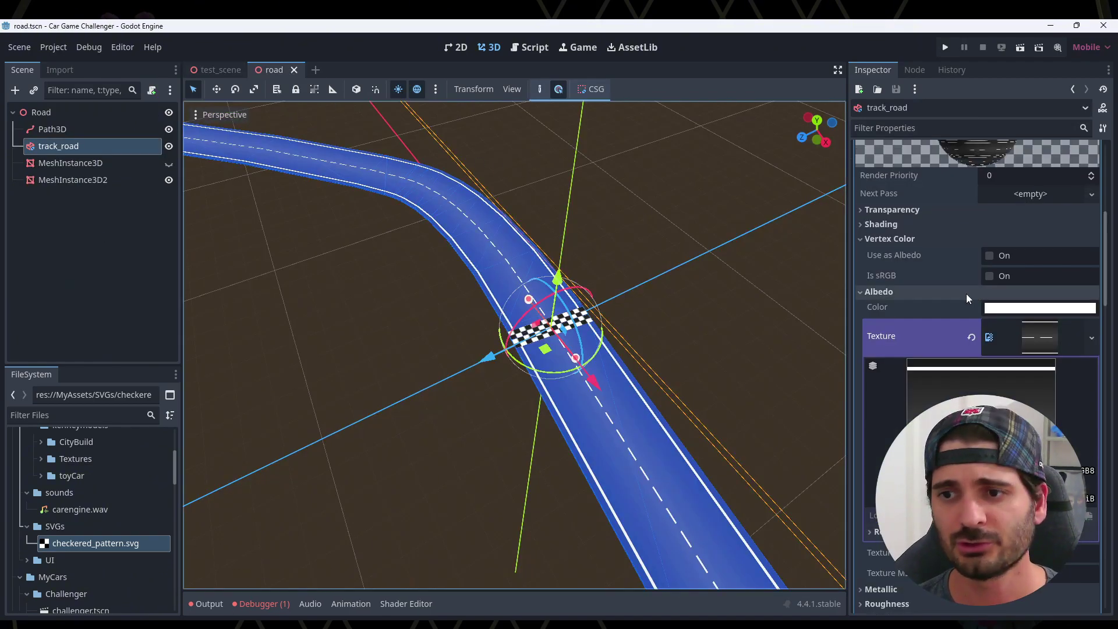
{"action": "scroll", "coordinate": [958, 319], "scroll_direction": "down", "scroll_amount": 2}
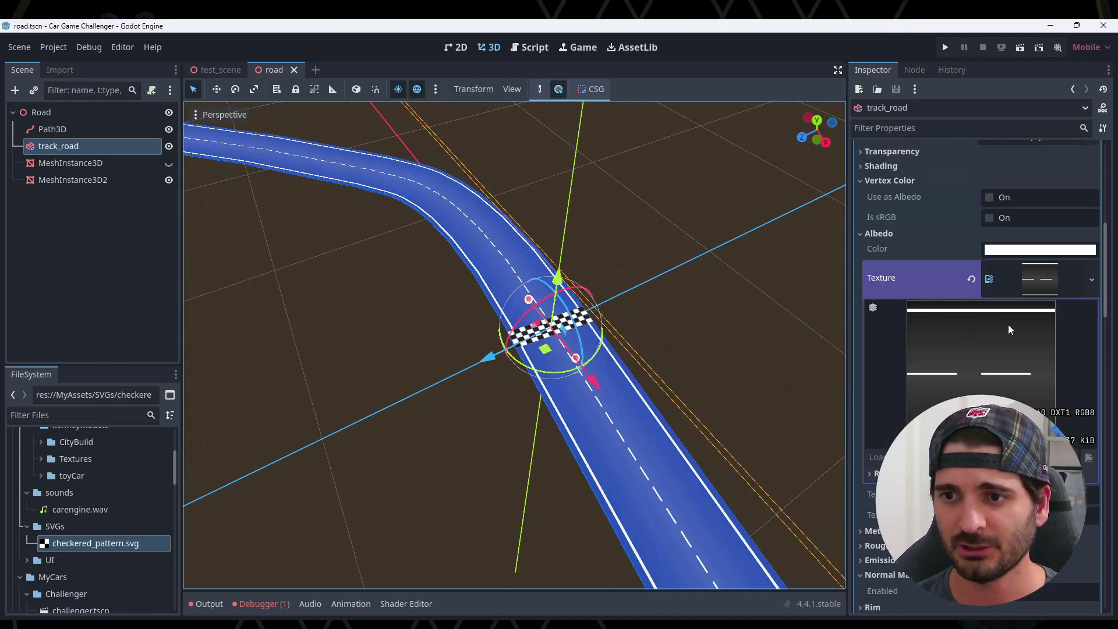
{"action": "scroll", "coordinate": [1008, 323], "scroll_direction": "up", "scroll_amount": 10}
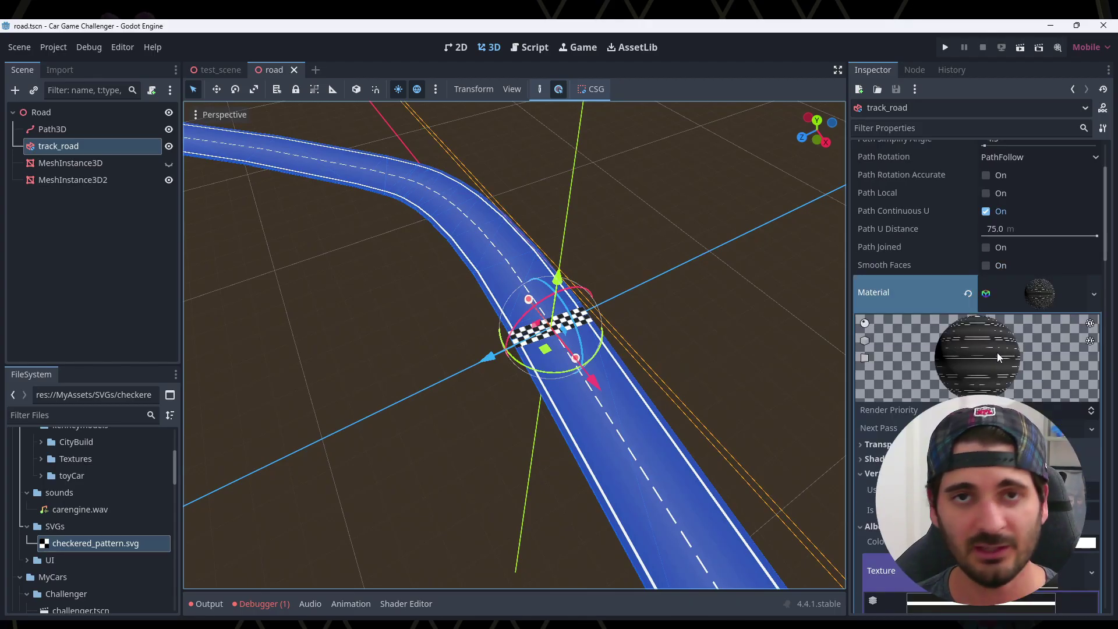
{"action": "scroll", "coordinate": [1005, 367], "scroll_direction": "down", "scroll_amount": 4}
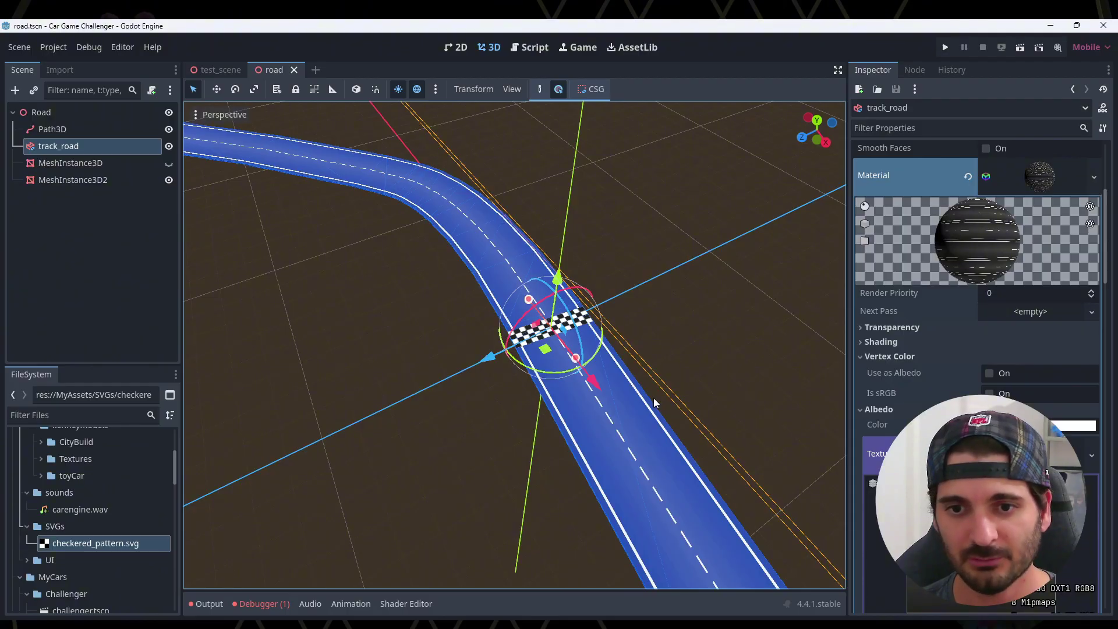
{"action": "middle_click_drag", "start_coordinate": [703, 404], "coordinate": [670, 410]}
{"action": "scroll", "coordinate": [635, 421], "scroll_direction": "up", "scroll_amount": 3}
Select track_road to inspect its material, then deselect it
{"action": "left_click", "coordinate": [711, 382]}
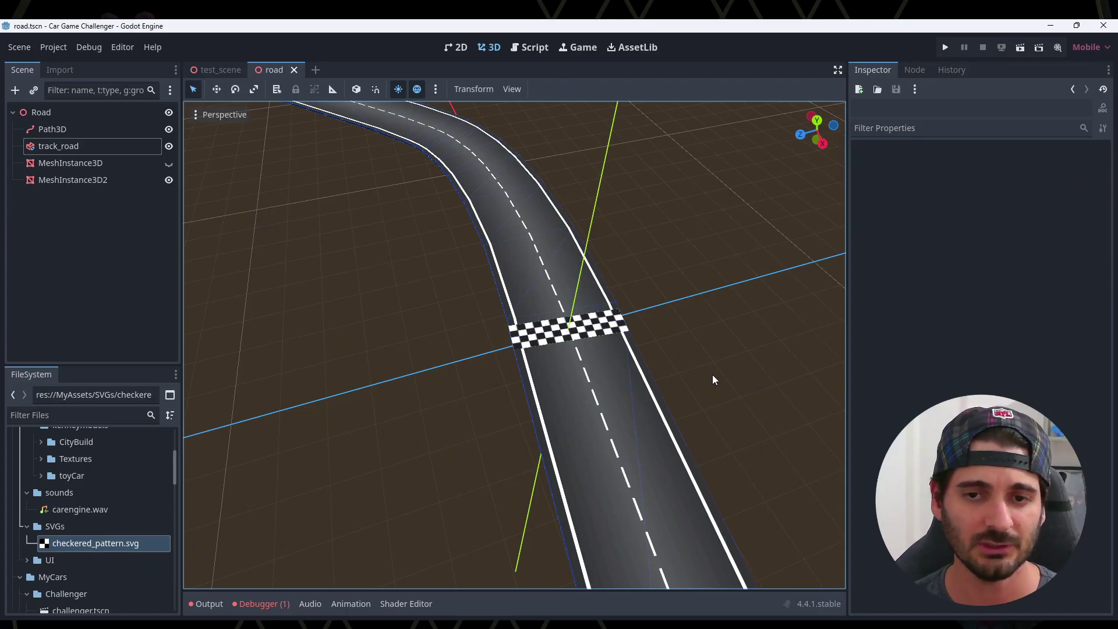
{"action": "left_click", "coordinate": [712, 375]}
{"action": "middle_click_drag", "start_coordinate": [704, 267], "coordinate": [699, 278]}
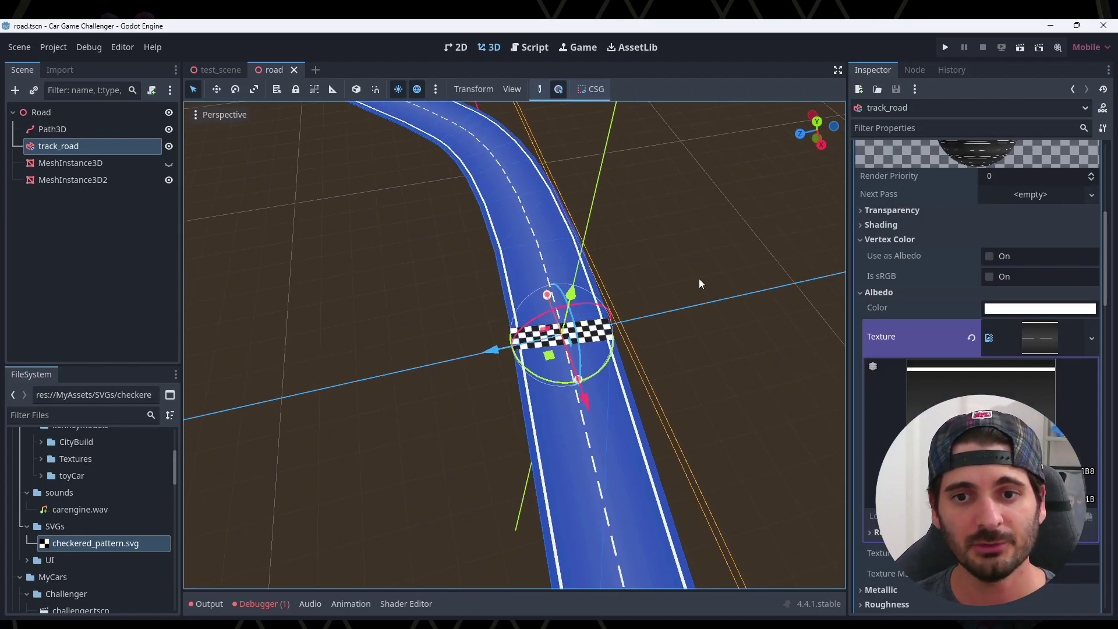
{"action": "scroll", "coordinate": [699, 279], "scroll_direction": "up", "scroll_amount": 3}
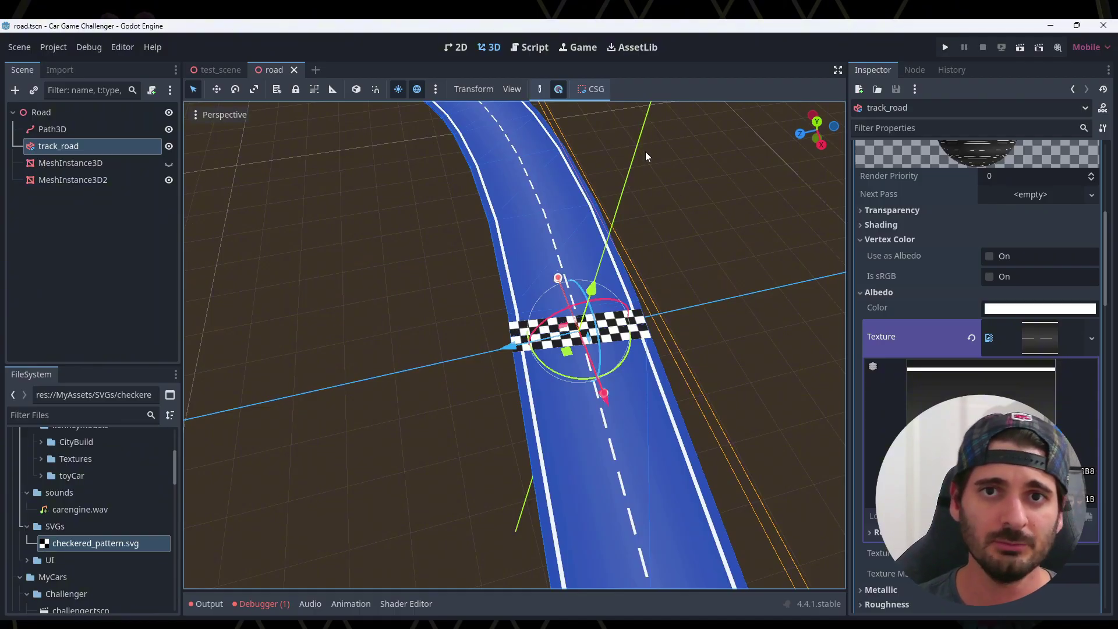
{"action": "left_click", "coordinate": [716, 198]}
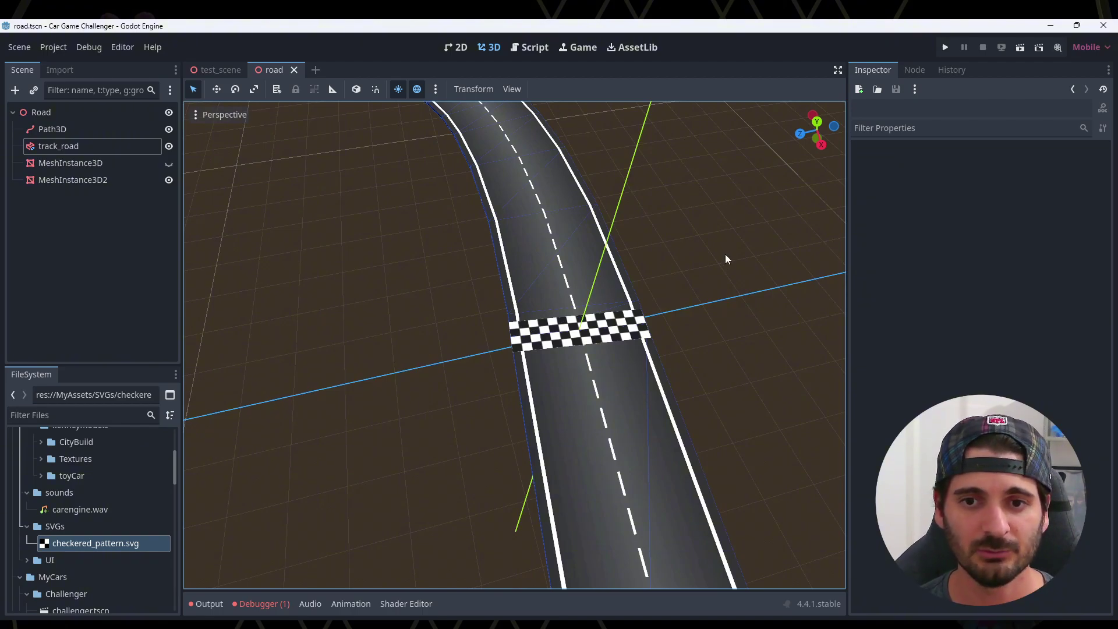
{"action": "middle_click_drag", "start_coordinate": [726, 259], "coordinate": [672, 275], "text": "shift"}
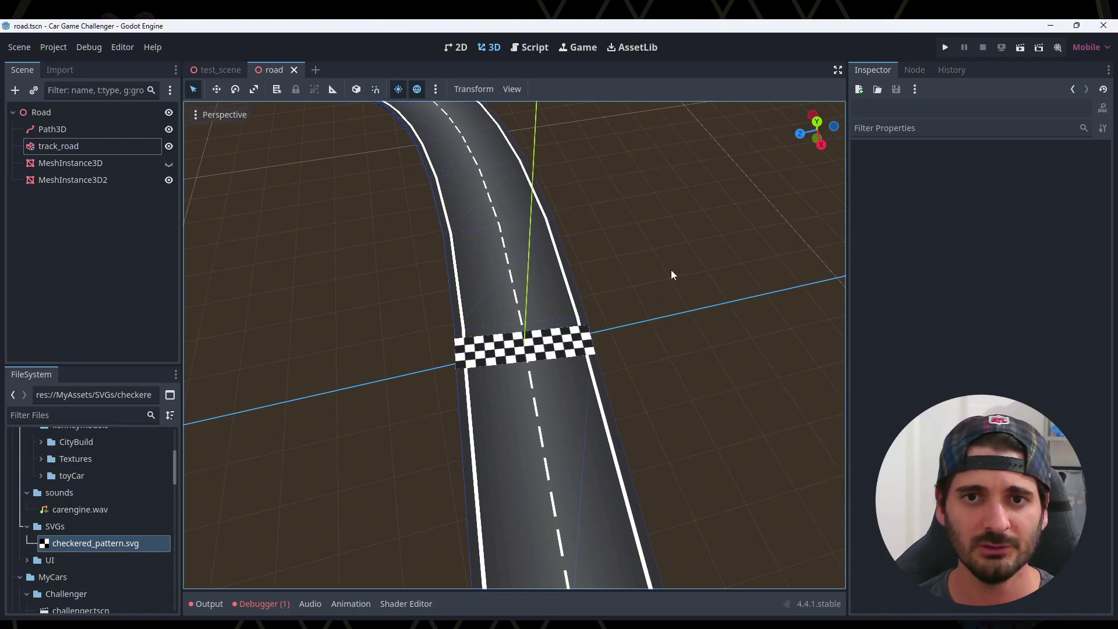
{"action": "scroll", "coordinate": [670, 268], "scroll_direction": "down", "scroll_amount": 2}
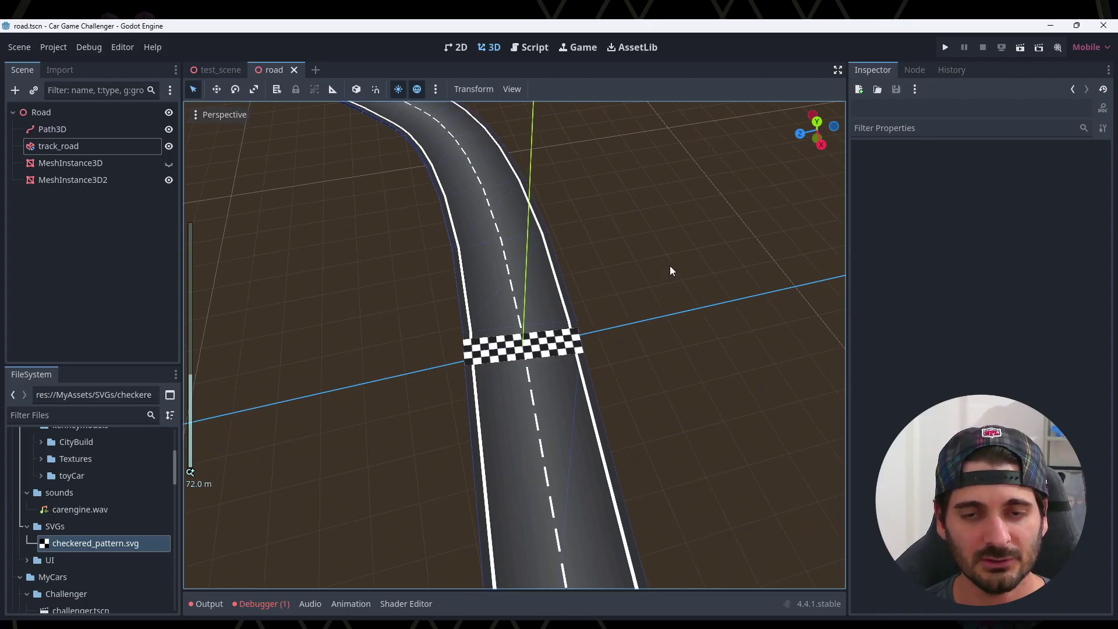
{"action": "scroll", "coordinate": [670, 271], "scroll_direction": "down", "scroll_amount": 3}
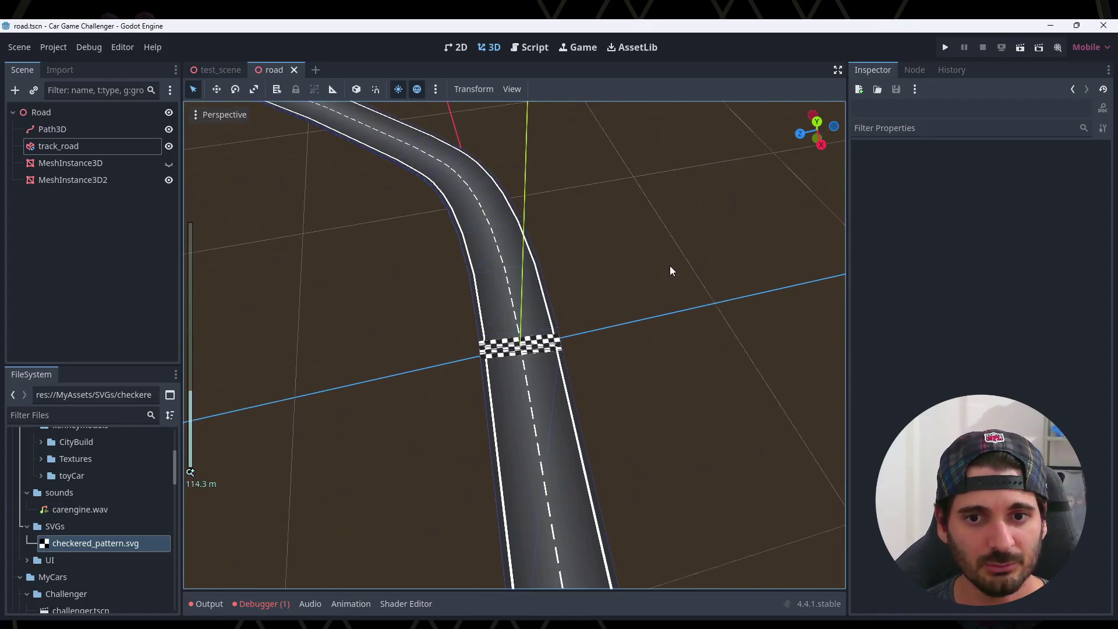
{"action": "scroll", "coordinate": [670, 271], "scroll_direction": "down", "scroll_amount": 2}
{"action": "scroll", "coordinate": [670, 271], "scroll_direction": "up", "scroll_amount": 5}
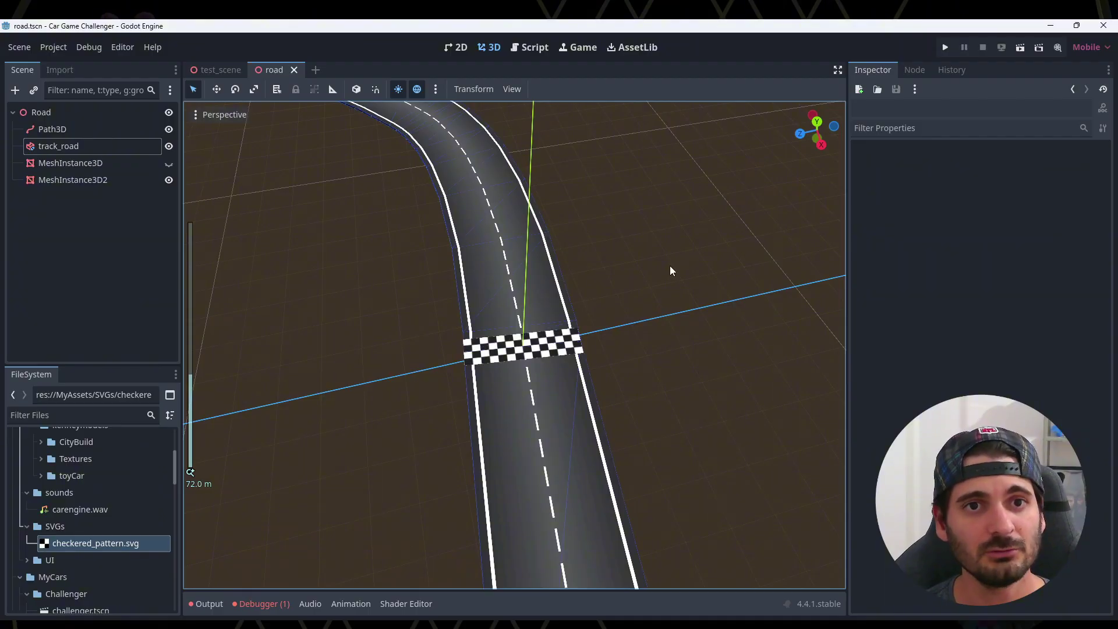